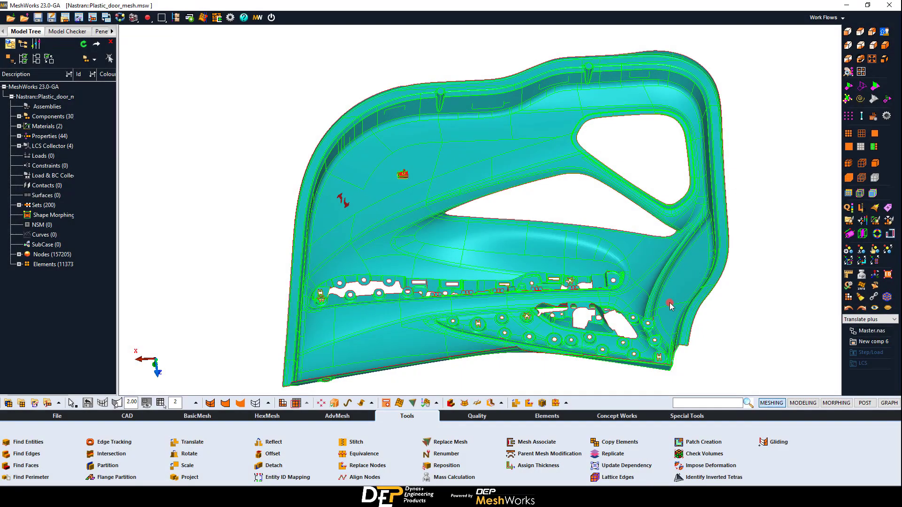
# Inspect the door panel mesh, including the separate red rib elements and the curved wall beneath the outer rim.
pyautogui.keyDown('ctrl'); pyautogui.moveTo(697, 280); pyautogui.dragTo(473, 252); pyautogui.keyUp('ctrl')
pyautogui.scroll(5, 473, 252)
pyautogui.keyDown('ctrl'); pyautogui.moveTo(342, 139); pyautogui.dragTo(670, 315, button='right'); pyautogui.keyUp('ctrl')
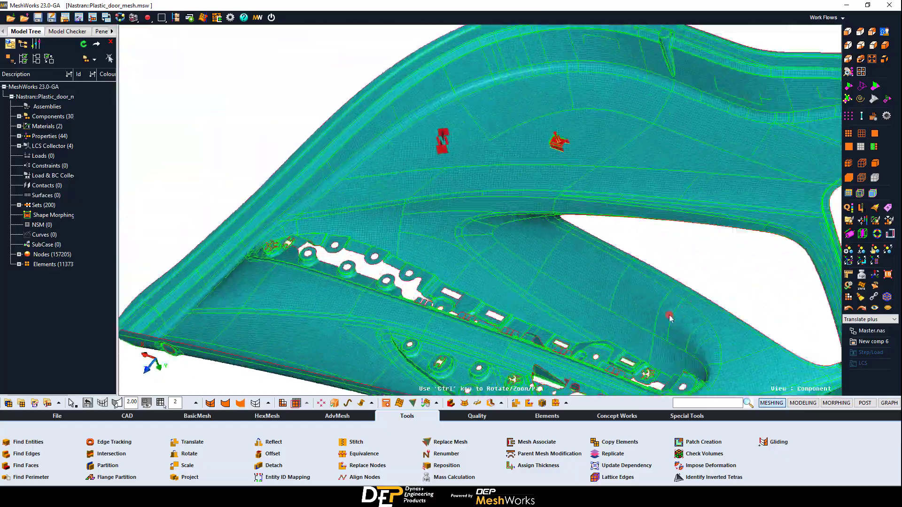
pyautogui.keyDown('ctrl'); pyautogui.moveTo(671, 314); pyautogui.dragTo(492, 268); pyautogui.keyUp('ctrl')
pyautogui.scroll(3, 469, 187)
pyautogui.keyDown('ctrl'); pyautogui.moveTo(497, 198); pyautogui.dragTo(642, 253, button='right'); pyautogui.keyUp('ctrl')
pyautogui.keyDown('ctrl'); pyautogui.moveTo(642, 252); pyautogui.dragTo(517, 276); pyautogui.keyUp('ctrl')
pyautogui.scroll(4, 517, 218)
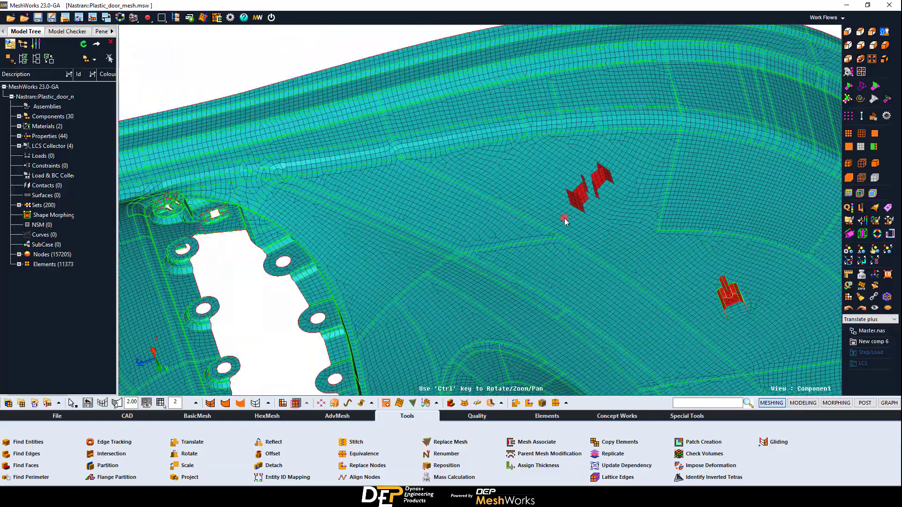
pyautogui.keyDown('ctrl'); pyautogui.moveTo(745, 329); pyautogui.dragTo(545, 234); pyautogui.keyUp('ctrl')
pyautogui.keyDown('ctrl'); pyautogui.moveTo(501, 120); pyautogui.dragTo(432, 132, button='right'); pyautogui.keyUp('ctrl')
pyautogui.keyDown('ctrl'); pyautogui.moveTo(432, 134); pyautogui.dragTo(412, 140); pyautogui.keyUp('ctrl')
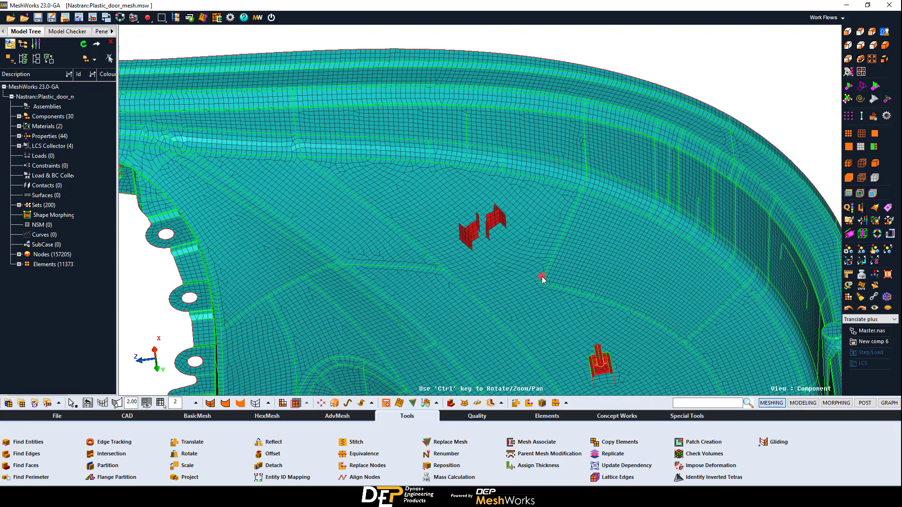
pyautogui.scroll(5, 559, 249)
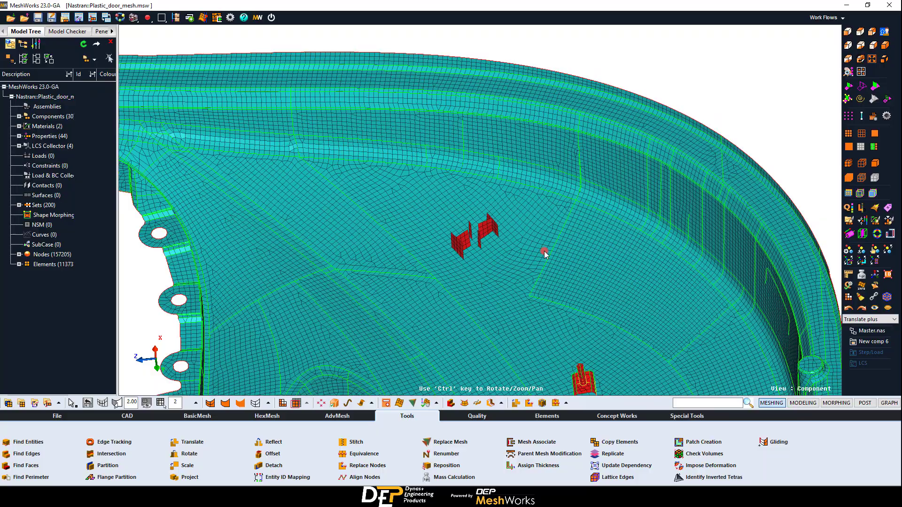
# Hide the feature edge lines on the panel mesh near the curved outer rim.
pyautogui.keyDown('ctrl'); pyautogui.moveTo(457, 212); pyautogui.dragTo(435, 206); pyautogui.keyUp('ctrl')
pyautogui.click(874, 98)
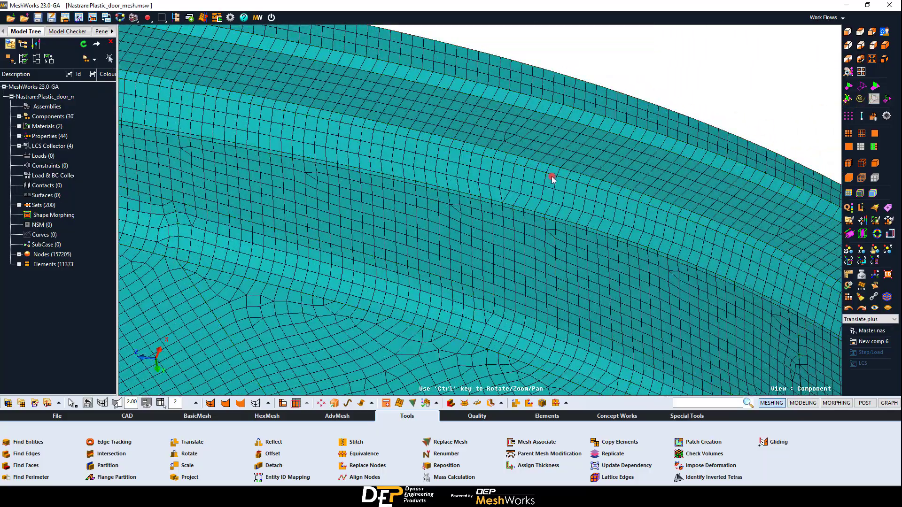
pyautogui.keyDown('ctrl'); pyautogui.moveTo(551, 175); pyautogui.dragTo(496, 171); pyautogui.keyUp('ctrl')
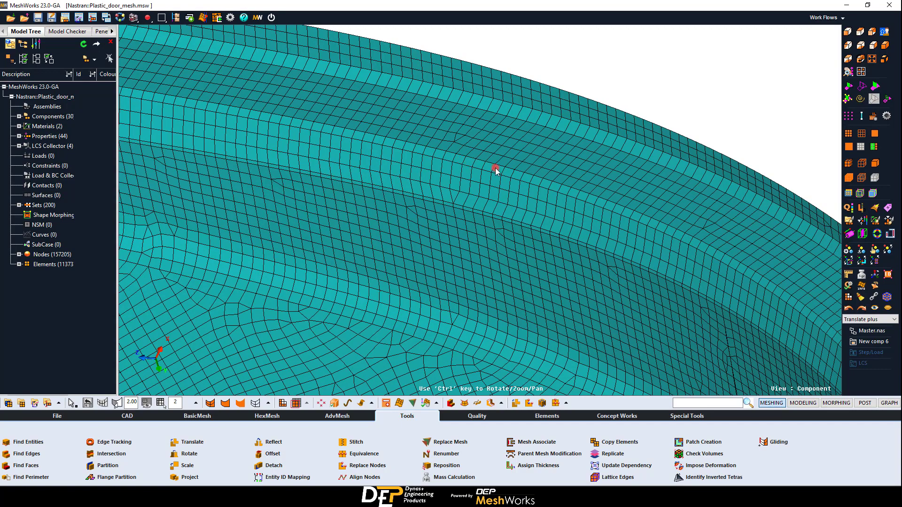
pyautogui.keyDown('ctrl'); pyautogui.moveTo(496, 169); pyautogui.dragTo(537, 141); pyautogui.keyUp('ctrl')
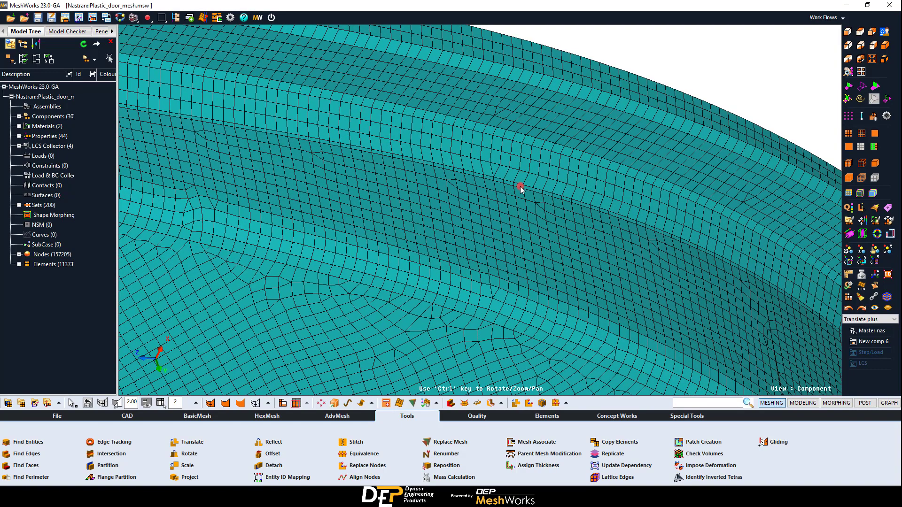
# Try Edge Pair Stitching on two adjacent edge rows along the rim, retaining Edge1 as destination with Snap To Nearest, and reject the result.
pyautogui.click(382, 438)
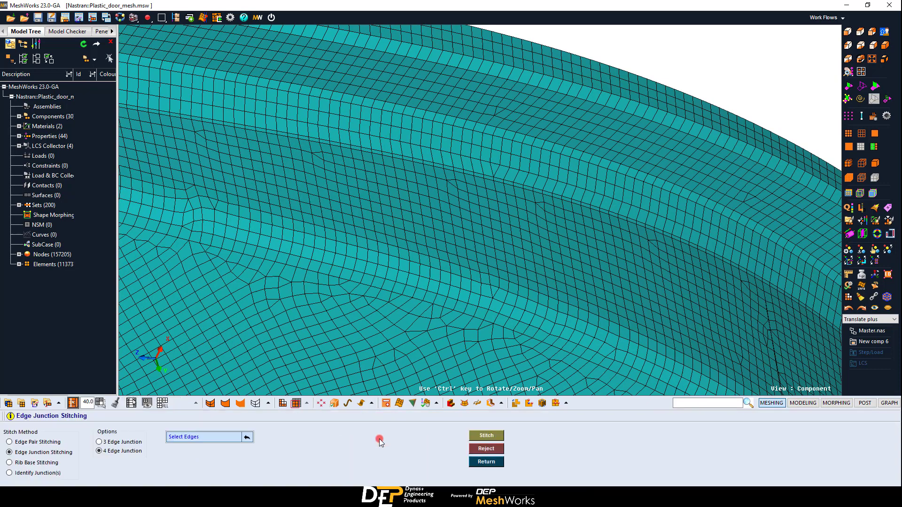
pyautogui.click(54, 442)
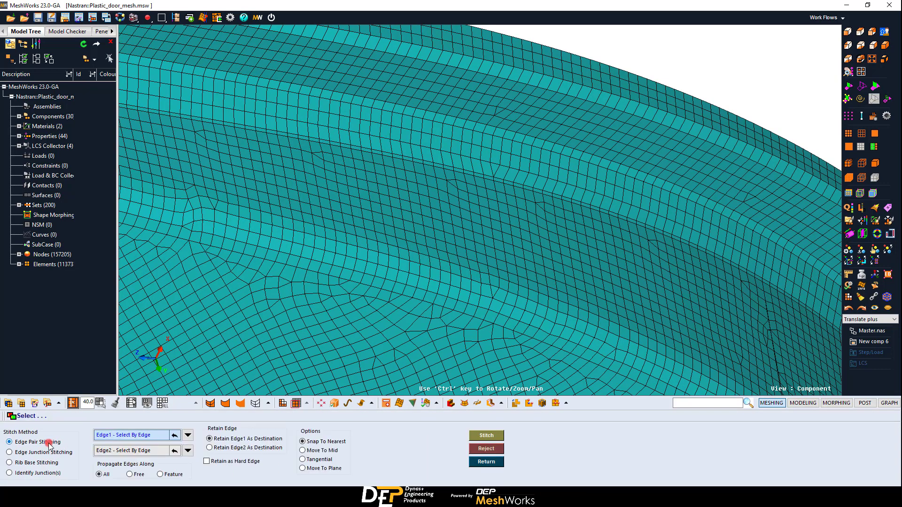
pyautogui.click(506, 132)
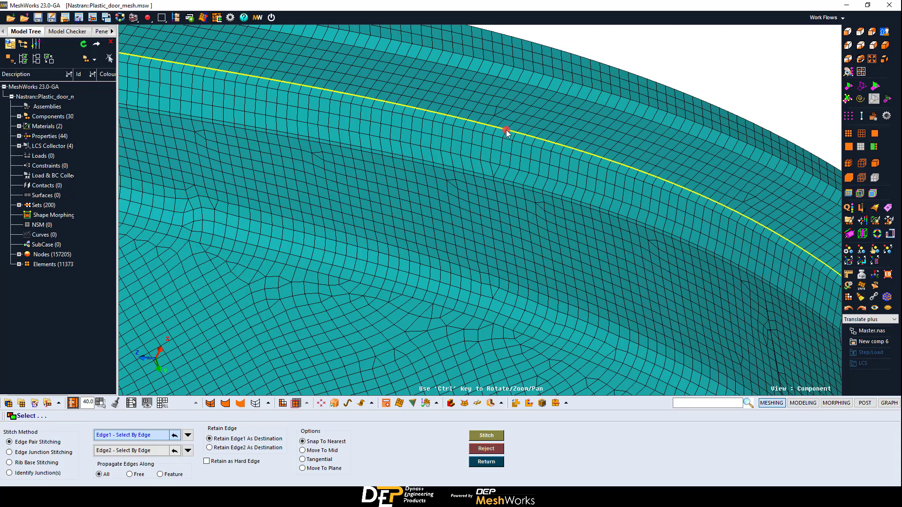
pyautogui.click(125, 450)
pyautogui.click(481, 132)
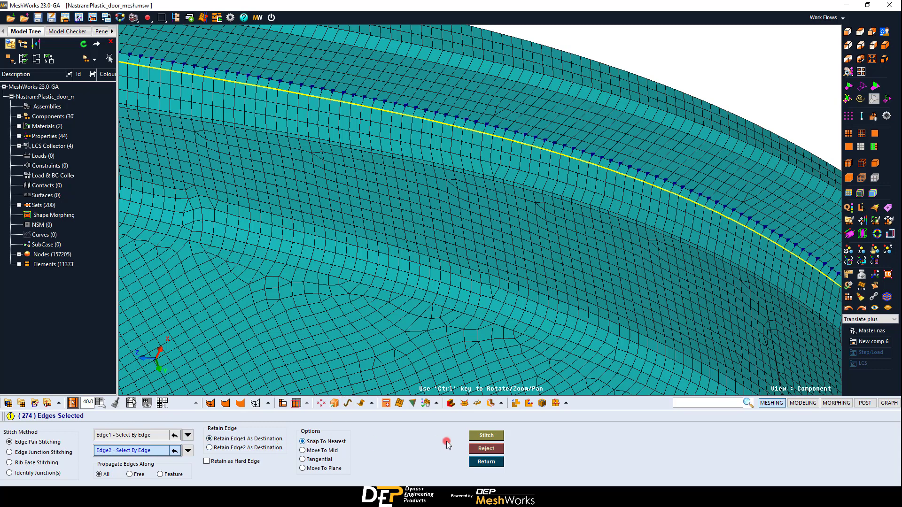
pyautogui.click(483, 436)
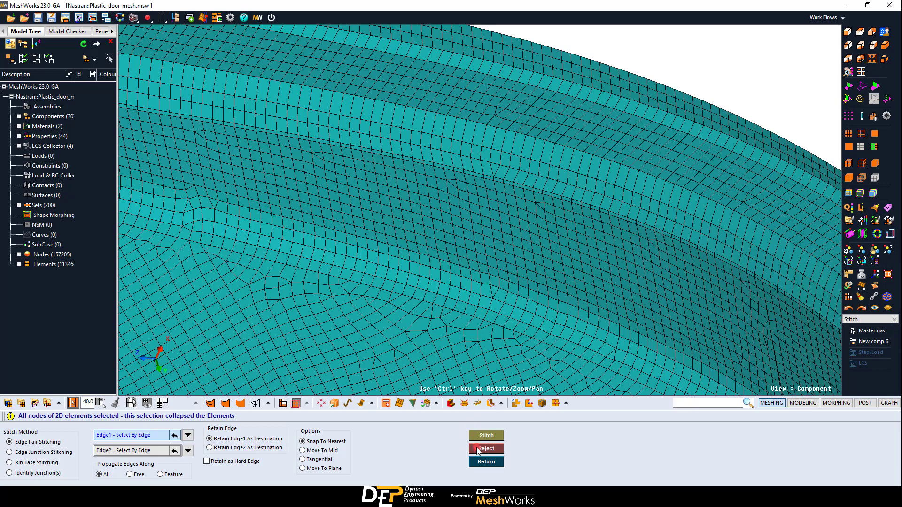
pyautogui.click(478, 449)
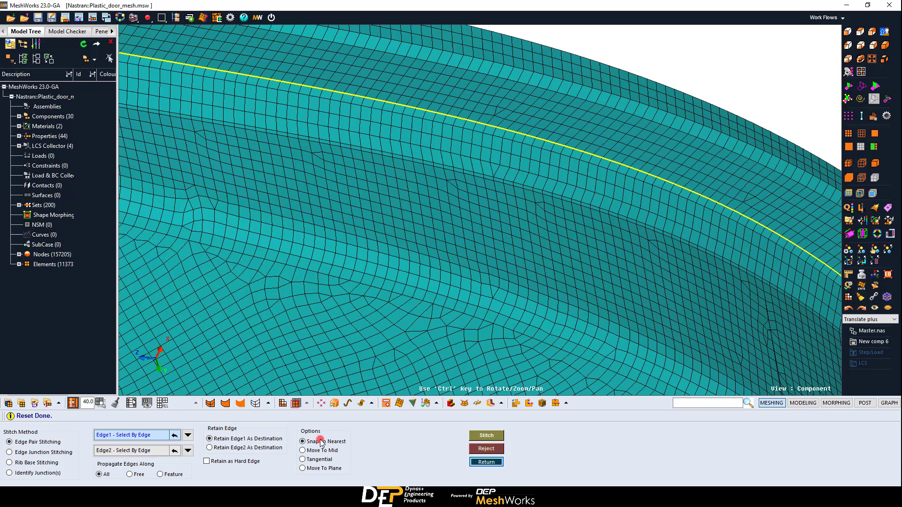
# Try stitching the same rim edge pair with Edge2 retained as destination and Snap To Nearest, and reject the result.
pyautogui.click(209, 448)
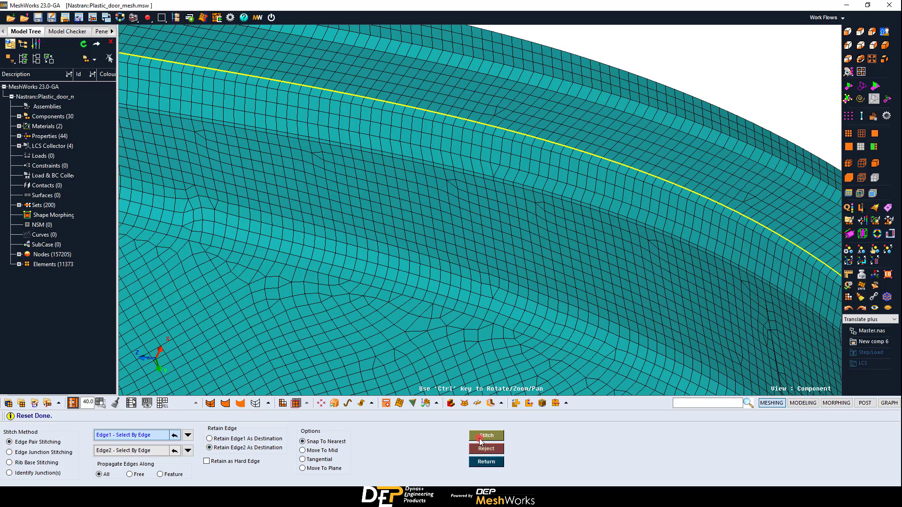
pyautogui.click(480, 437)
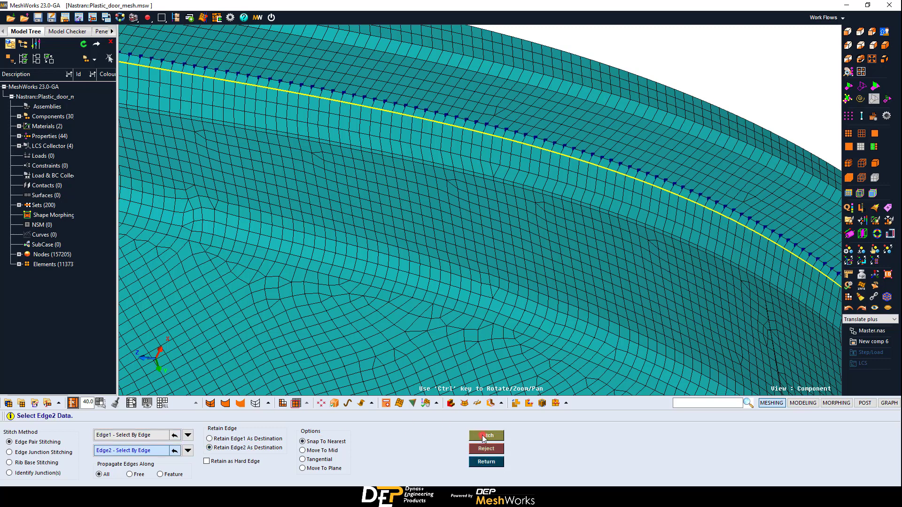
pyautogui.click(486, 437)
pyautogui.keyDown('ctrl'); pyautogui.moveTo(540, 209); pyautogui.dragTo(443, 124); pyautogui.keyUp('ctrl')
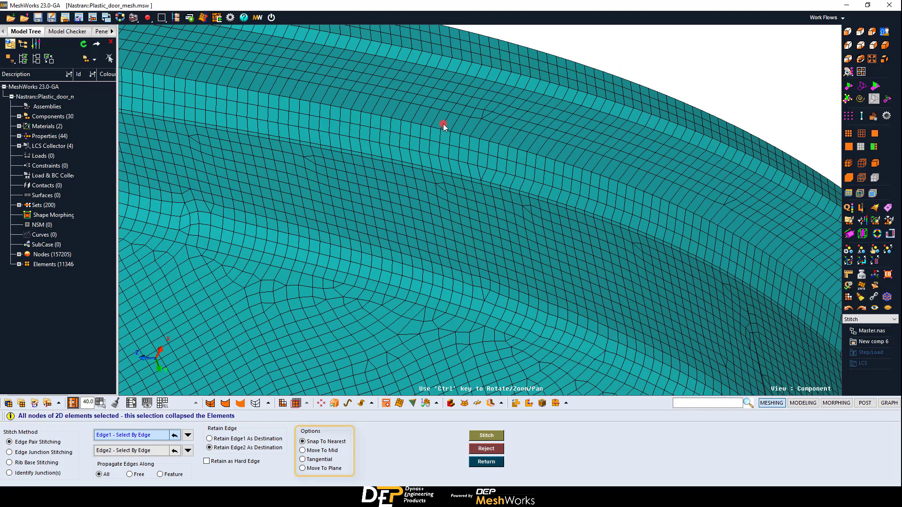
pyautogui.click(497, 450)
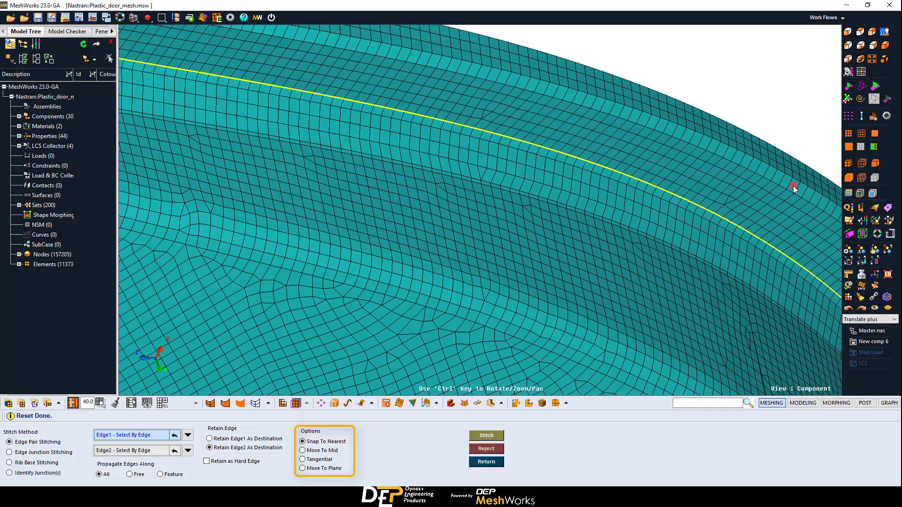
# Show the feature edge lines again and switch to Edge Junction Stitching for the gap between the red ribs.
pyautogui.click(861, 87)
pyautogui.scroll(-2, 650, 224)
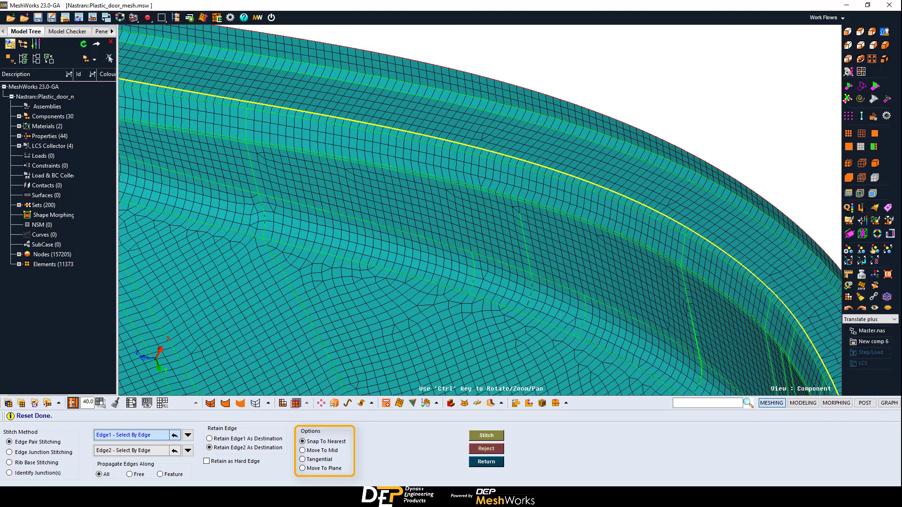
pyautogui.click(51, 452)
pyautogui.scroll(-4, 500, 296)
pyautogui.keyDown('ctrl'); pyautogui.moveTo(500, 296); pyautogui.dragTo(374, 354); pyautogui.keyUp('ctrl')
pyautogui.scroll(4, 373, 353)
pyautogui.keyDown('ctrl'); pyautogui.moveTo(373, 353); pyautogui.dragTo(655, 147, button='right'); pyautogui.keyUp('ctrl')
pyautogui.scroll(3, 449, 107)
pyautogui.keyDown('ctrl'); pyautogui.moveTo(449, 106); pyautogui.dragTo(517, 286, button='right'); pyautogui.keyUp('ctrl')
pyautogui.scroll(5, 517, 286)
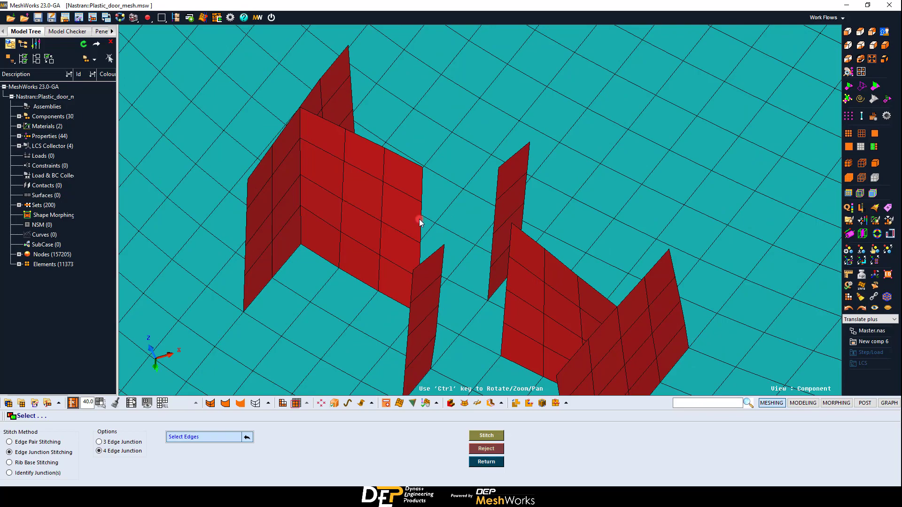
# Stitch the four free rib edges facing the central gap into a 4 Edge Junction and leave the Stitch command.
pyautogui.click(420, 219)
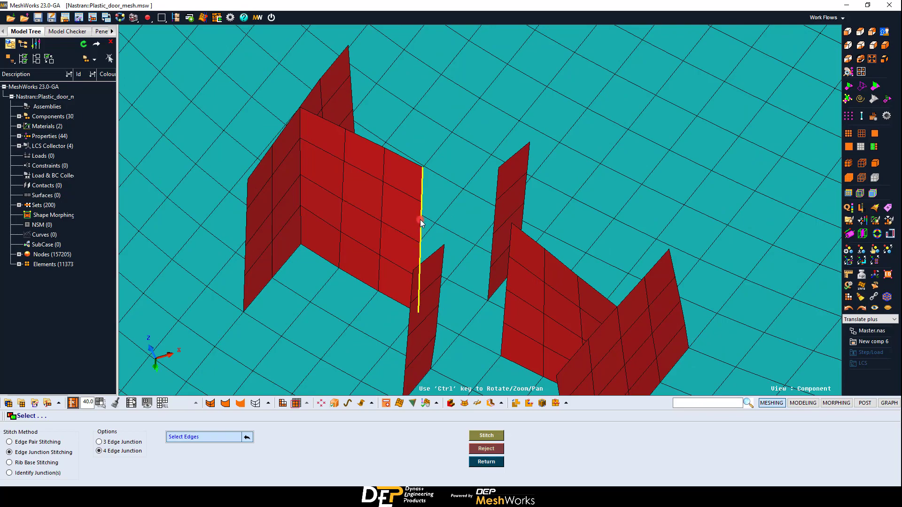
pyautogui.click(496, 218)
pyautogui.keyDown('ctrl'); pyautogui.moveTo(536, 250); pyautogui.dragTo(367, 210); pyautogui.keyUp('ctrl')
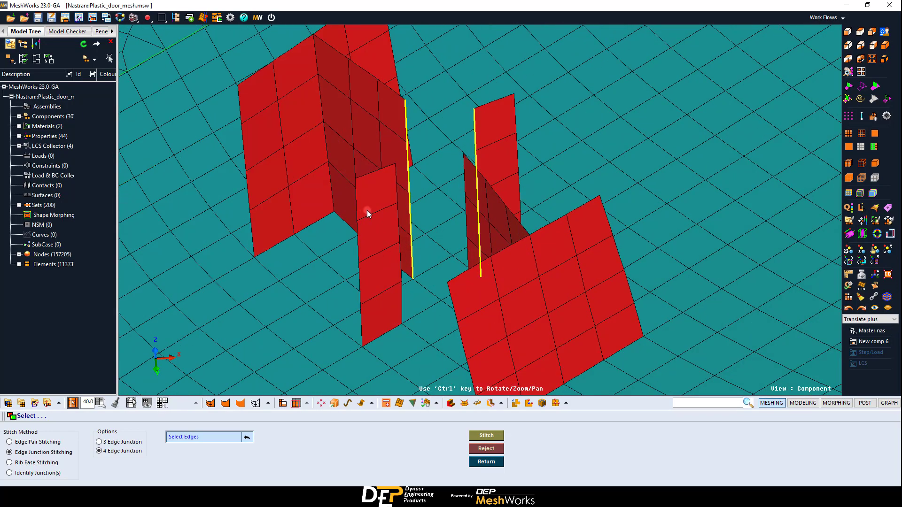
pyautogui.click(396, 216)
pyautogui.keyDown('ctrl'); pyautogui.moveTo(471, 255); pyautogui.dragTo(618, 219); pyautogui.keyUp('ctrl')
pyautogui.click(501, 436)
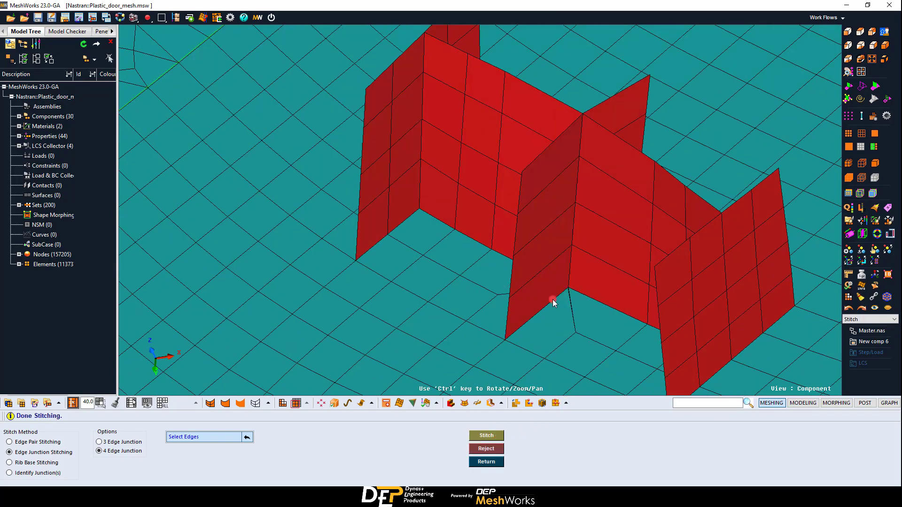
pyautogui.keyDown('ctrl'); pyautogui.moveTo(552, 299); pyautogui.dragTo(476, 162); pyautogui.keyUp('ctrl')
pyautogui.press('Escape')
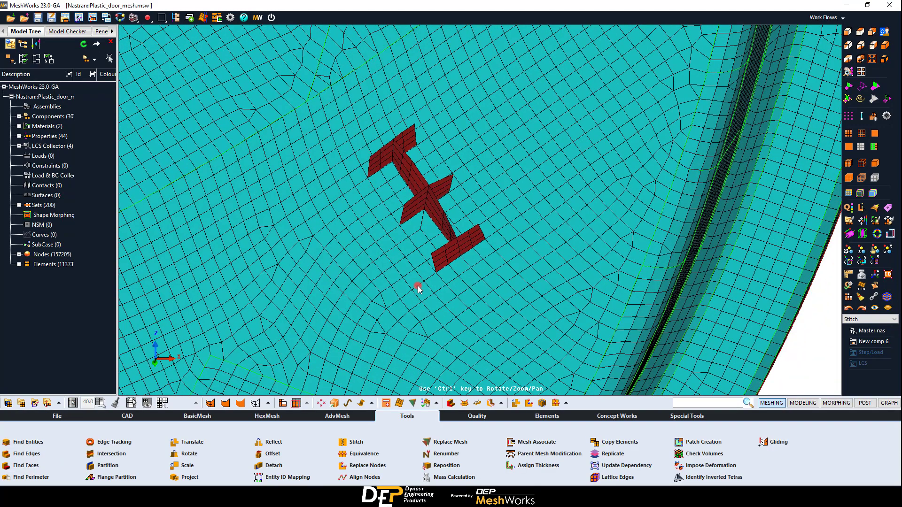
# Open the Mesh Editing options with Collapse Slivers selected.
pyautogui.click(217, 416)
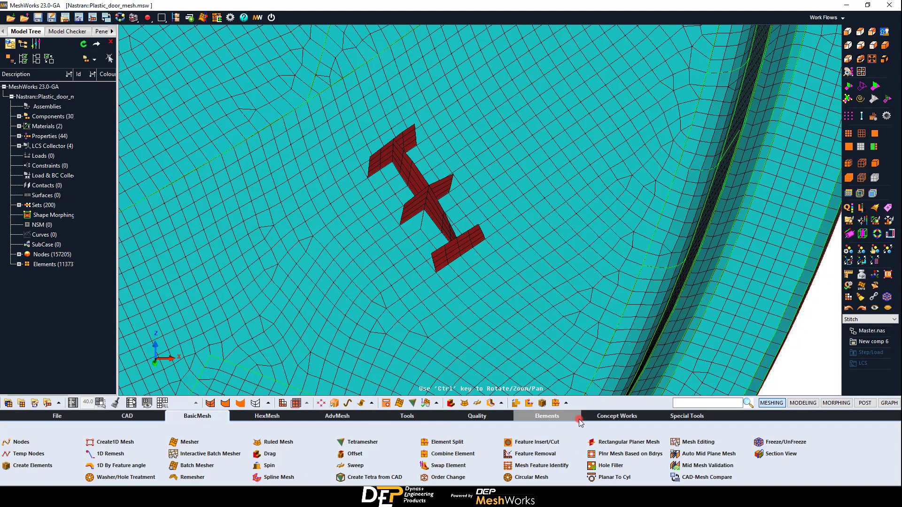
pyautogui.click(683, 443)
pyautogui.scroll(-5, 333, 248)
pyautogui.keyDown('ctrl'); pyautogui.moveTo(430, 329); pyautogui.dragTo(554, 329); pyautogui.keyUp('ctrl')
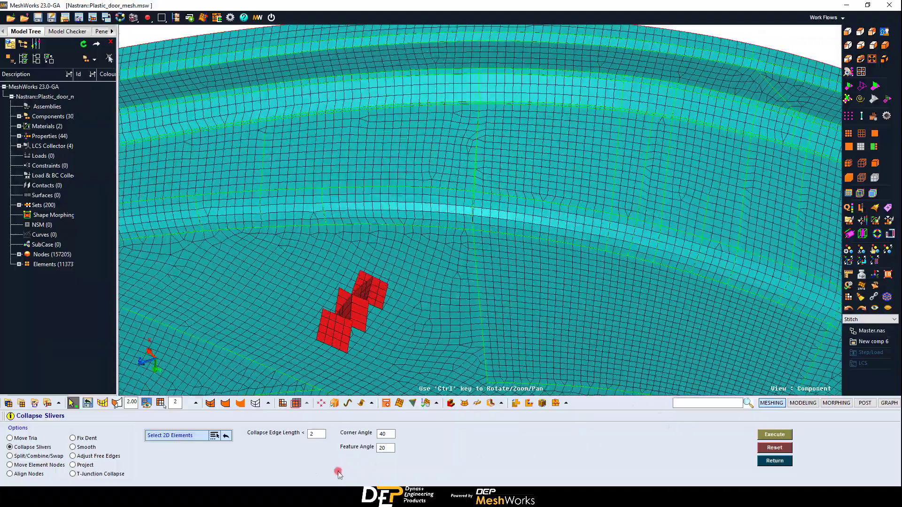
# Find Replace Nodes by searching for "replace", try replacing one wall node with its neighbour in Node Pair mode, and reset the replacement.
pyautogui.click(702, 403)
pyautogui.write('replace')
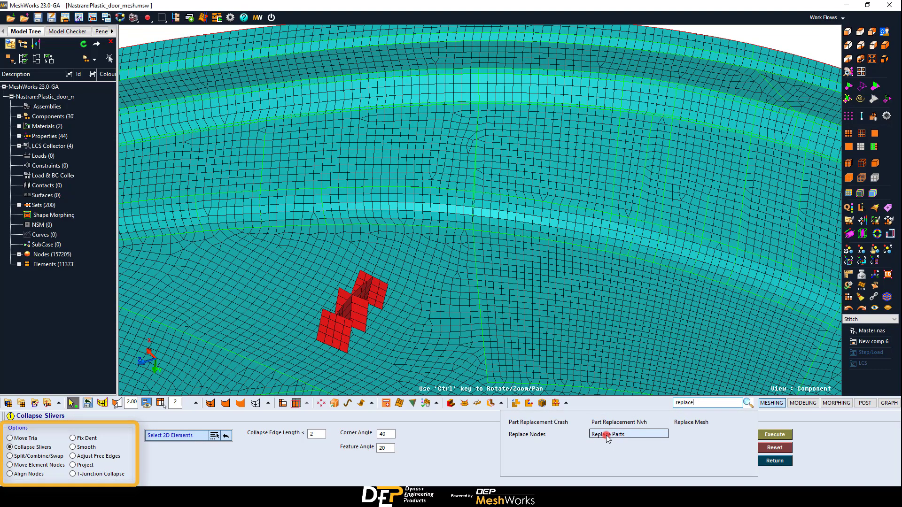
pyautogui.click(527, 434)
pyautogui.scroll(5, 588, 191)
pyautogui.scroll(4, 360, 249)
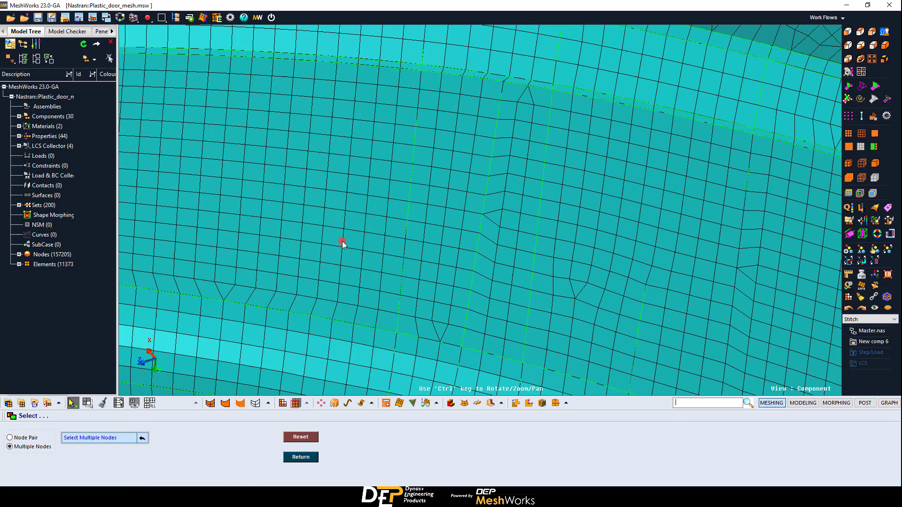
pyautogui.click(10, 437)
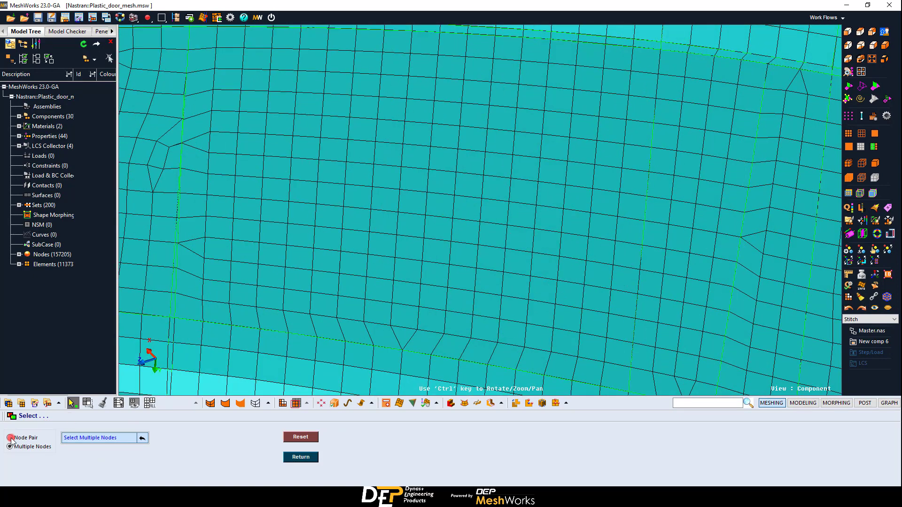
pyautogui.click(409, 148)
pyautogui.click(428, 147)
pyautogui.click(398, 262)
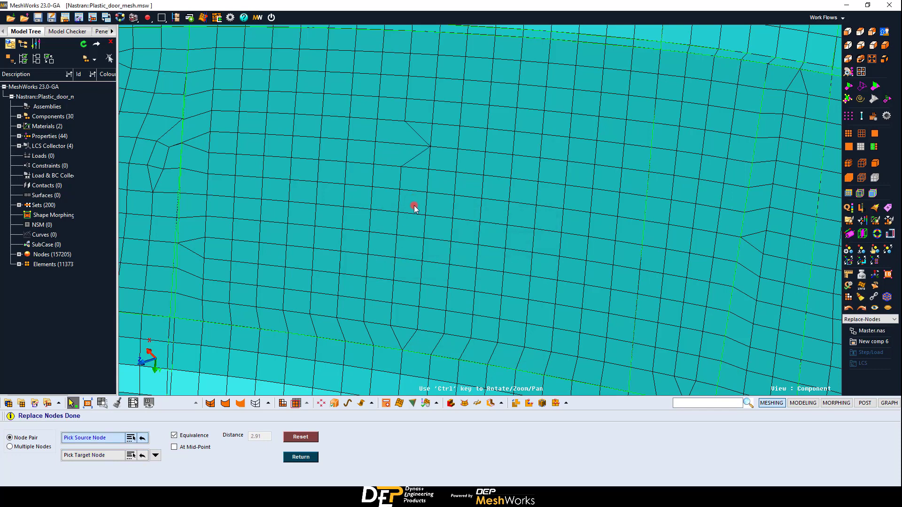
pyautogui.click(301, 437)
# Try merging the same node pair with At Mid-Point enabled, and reset the replacement.
pyautogui.click(174, 447)
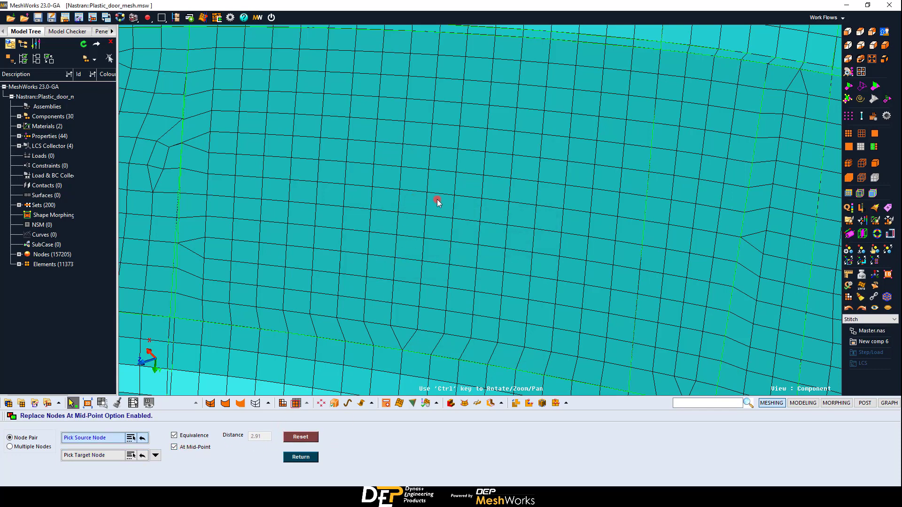
pyautogui.click(409, 153)
pyautogui.click(427, 149)
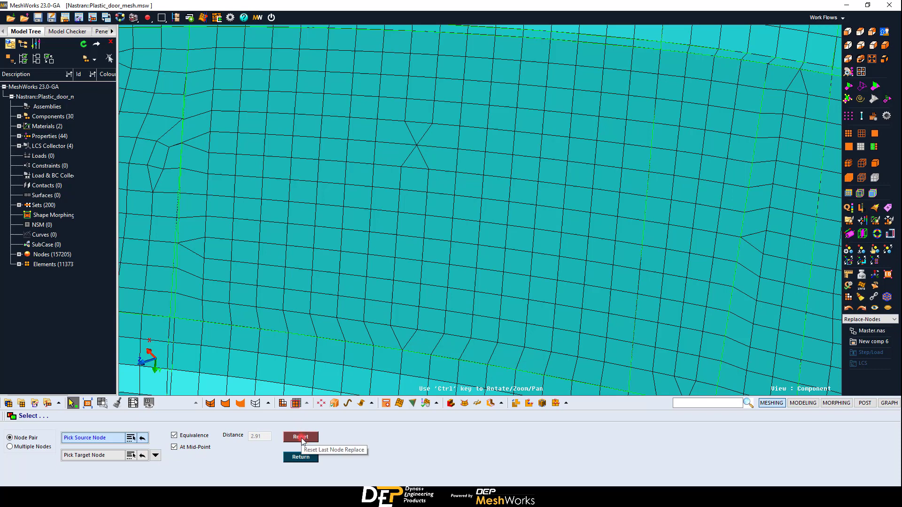
pyautogui.click(301, 437)
# Try merging the corner nodes of one wall element in Multiple Nodes mode, reset the replacement and leave Replace Nodes.
pyautogui.click(9, 447)
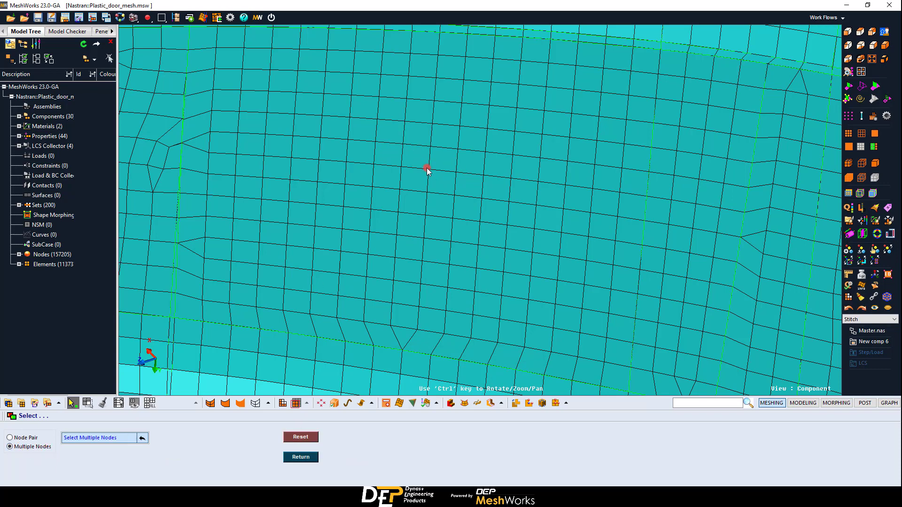
pyautogui.click(438, 149)
pyautogui.click(459, 170)
pyautogui.middleClick(459, 173)
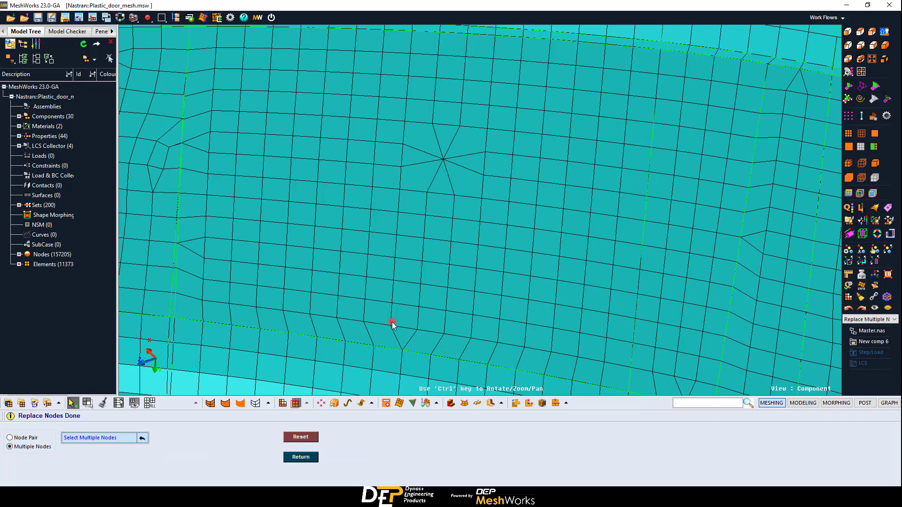
pyautogui.click(297, 438)
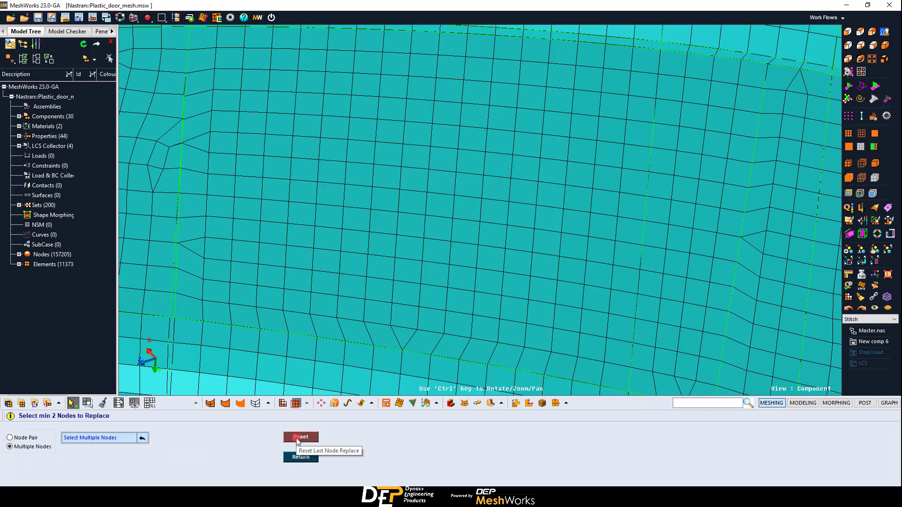
pyautogui.click(307, 459)
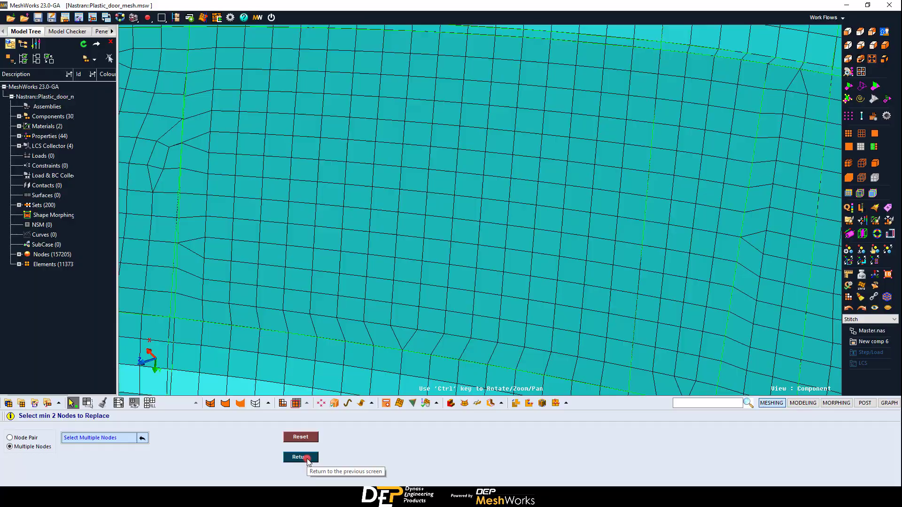
# Collapse the slivers in the wall elements around the lower tip of the tapered rib, enclosing them with a four-corner PolyArea selection.
pyautogui.scroll(-5, 727, 310)
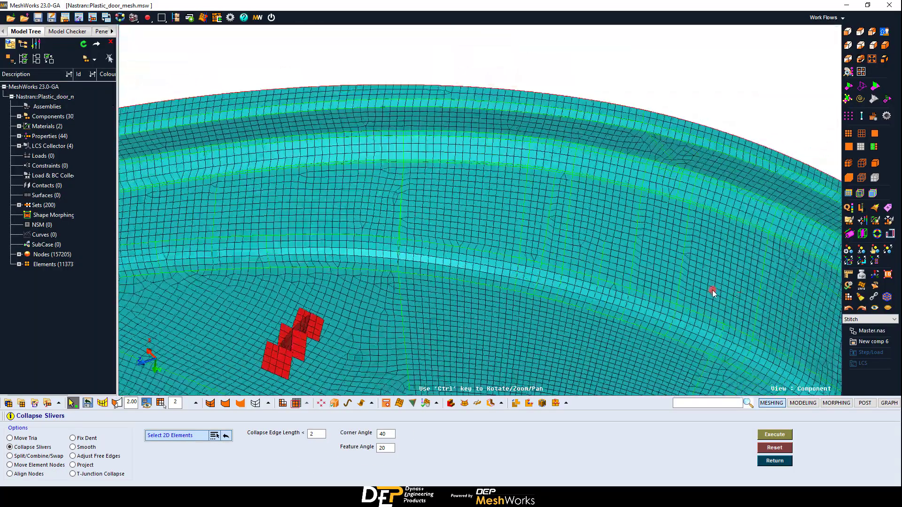
pyautogui.moveTo(712, 291)
pyautogui.keyDown('ctrl'); pyautogui.mouseDown()
pyautogui.moveTo(551, 312)
pyautogui.moveTo(472, 204)
pyautogui.moveTo(543, 161)
pyautogui.moveTo(798, 314)
pyautogui.moveTo(569, 333)
pyautogui.mouseUp(); pyautogui.keyUp('ctrl')
pyautogui.scroll(3, 606, 302)
pyautogui.keyDown('ctrl'); pyautogui.moveTo(607, 301); pyautogui.dragTo(577, 404, button='right'); pyautogui.keyUp('ctrl')
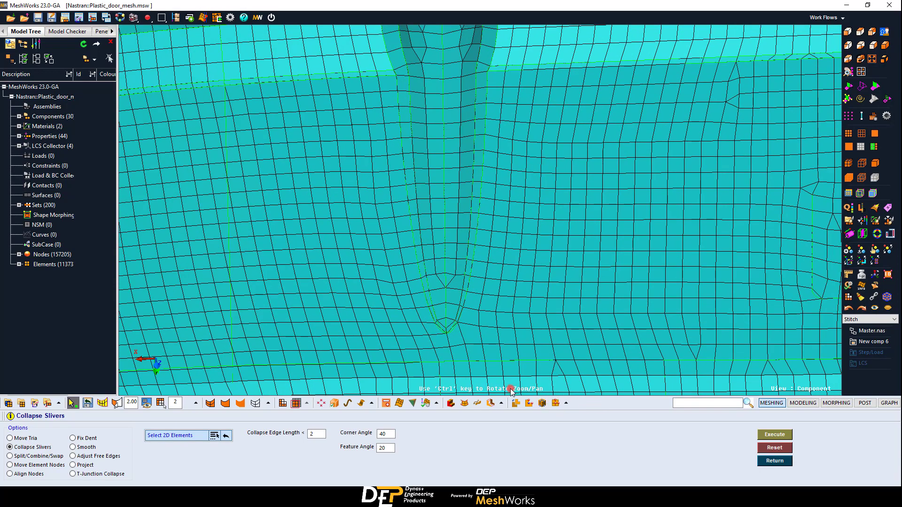
pyautogui.keyDown('ctrl'); pyautogui.moveTo(511, 391); pyautogui.dragTo(370, 326); pyautogui.keyUp('ctrl')
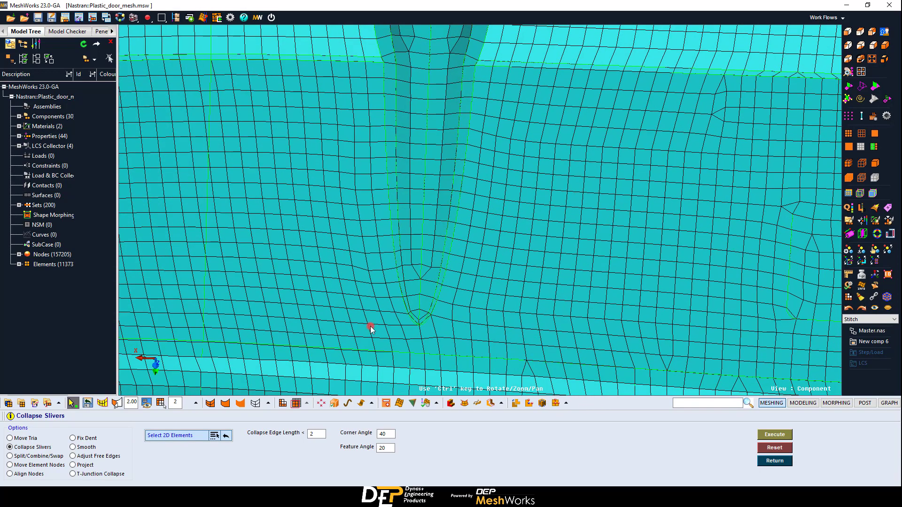
pyautogui.click(196, 404)
pyautogui.click(142, 303)
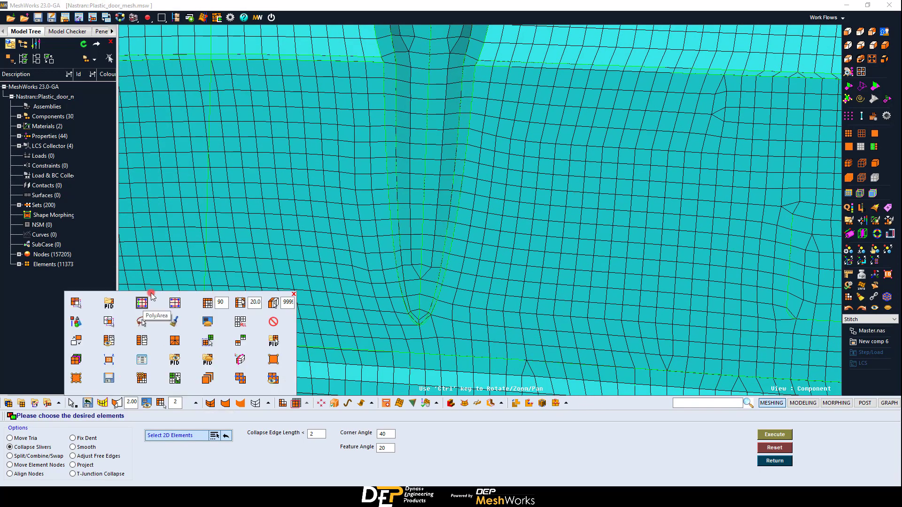
pyautogui.click(361, 135)
pyautogui.click(500, 147)
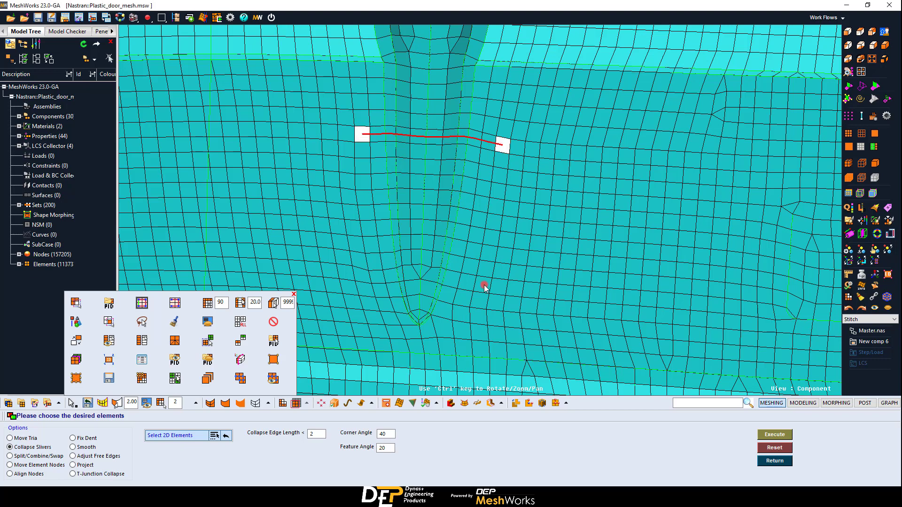
pyautogui.click(479, 333)
pyautogui.click(356, 330)
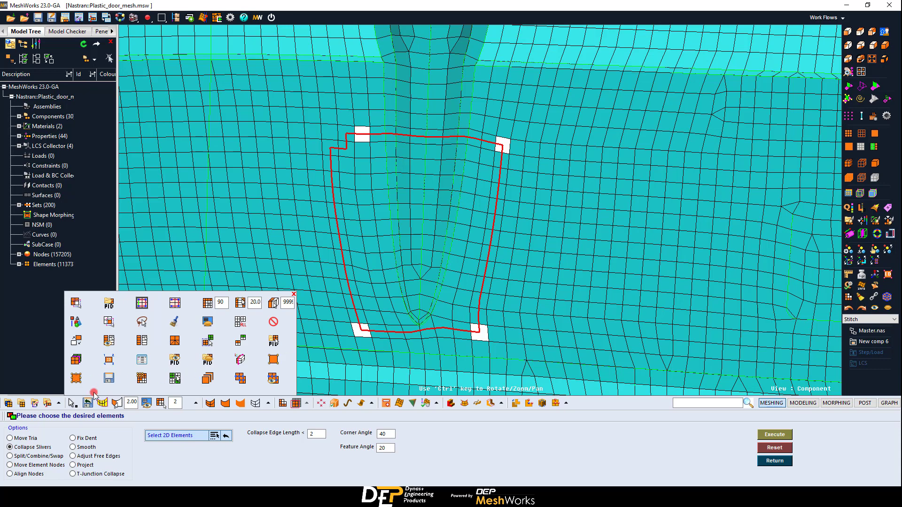
pyautogui.click(72, 403)
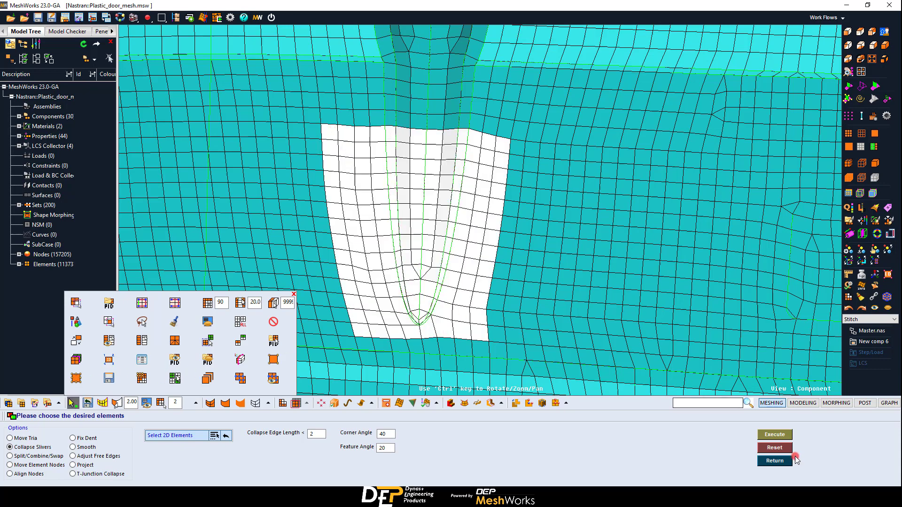
pyautogui.click(779, 435)
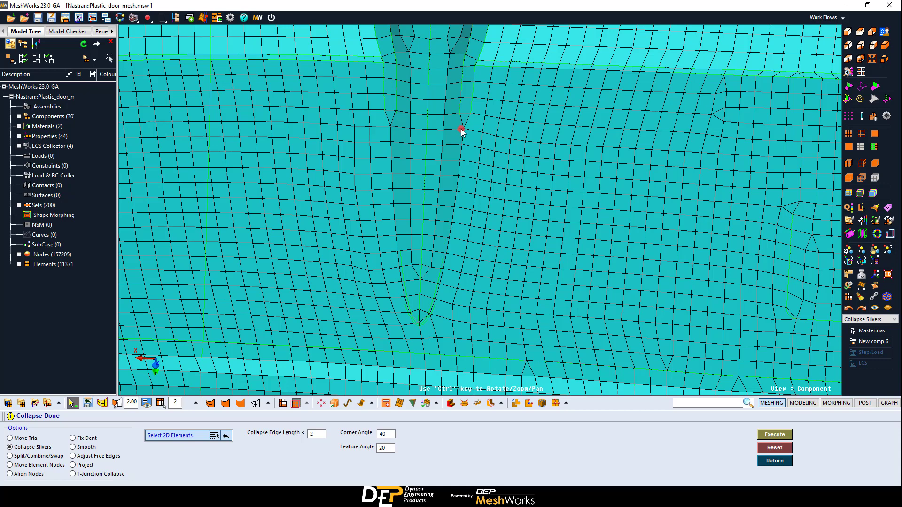
# Try splitting one shell element on the panel's outer flange with Split Shells and Split At All Sides, and reset the split.
pyautogui.click(554, 406)
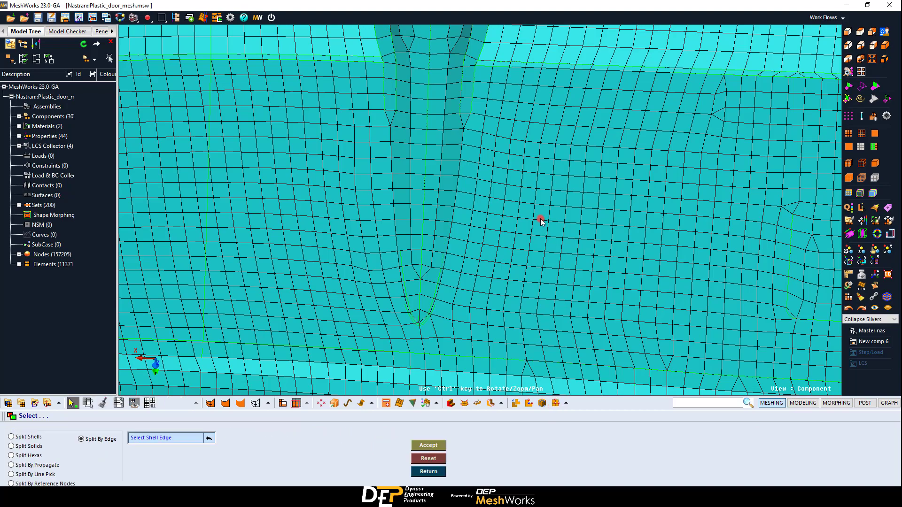
pyautogui.keyDown('ctrl'); pyautogui.scroll(-3, 539, 220); pyautogui.keyUp('ctrl')
pyautogui.keyDown('ctrl'); pyautogui.moveTo(514, 253); pyautogui.dragTo(490, 289, button='right'); pyautogui.keyUp('ctrl')
pyautogui.keyDown('ctrl'); pyautogui.moveTo(489, 289); pyautogui.dragTo(434, 286); pyautogui.keyUp('ctrl')
pyautogui.keyDown('ctrl'); pyautogui.scroll(5, 426, 202); pyautogui.keyUp('ctrl')
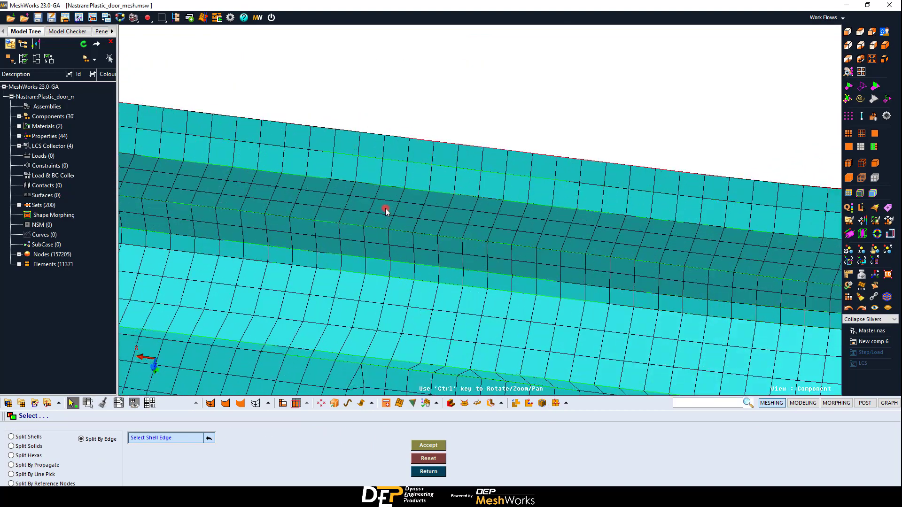
pyautogui.click(11, 437)
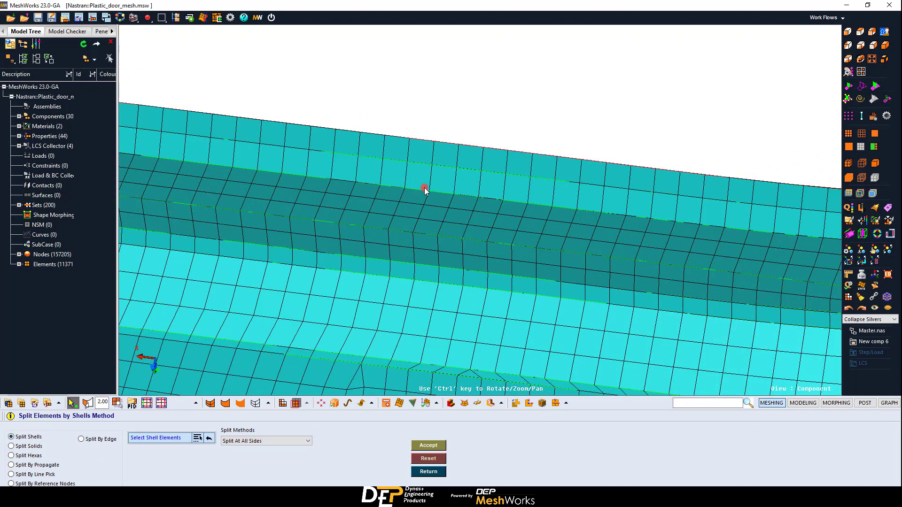
pyautogui.click(421, 156)
pyautogui.click(426, 447)
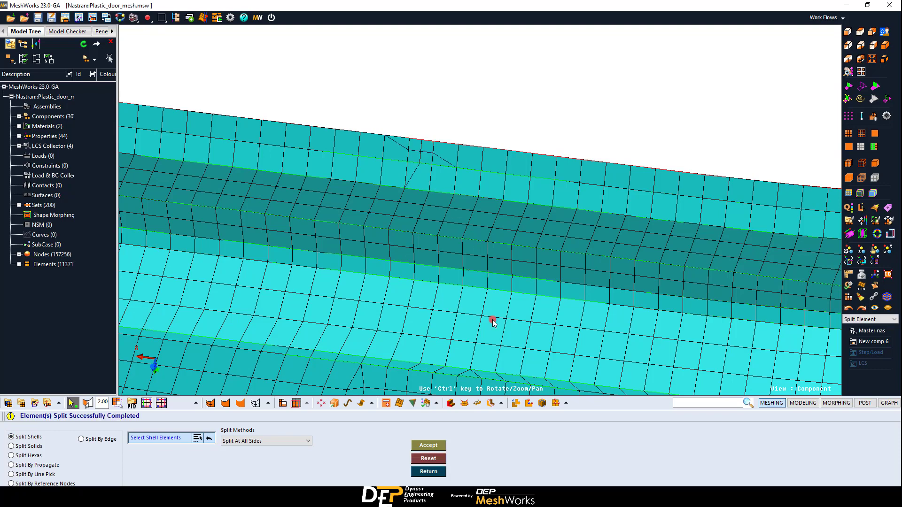
pyautogui.click(422, 452)
# Try the Divide Quads method on the same flange shell element, and reset the split.
pyautogui.click(282, 441)
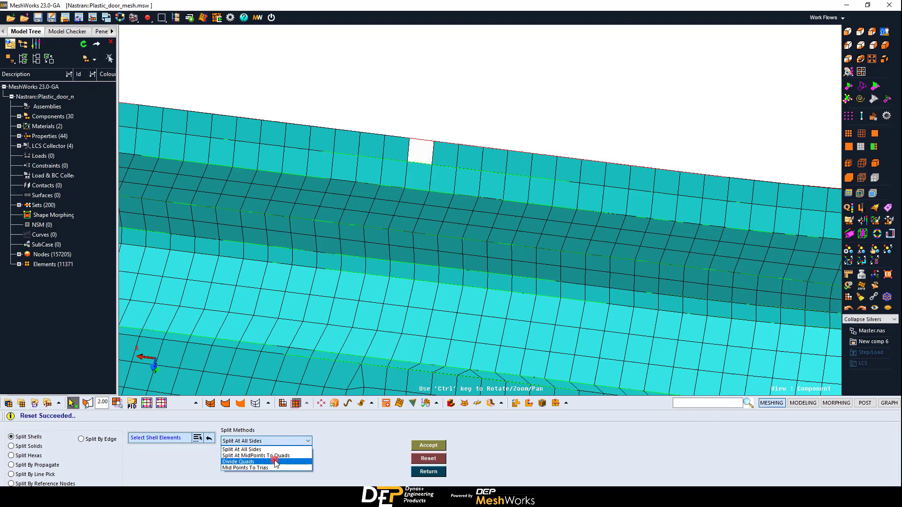
pyautogui.click(254, 464)
pyautogui.click(421, 446)
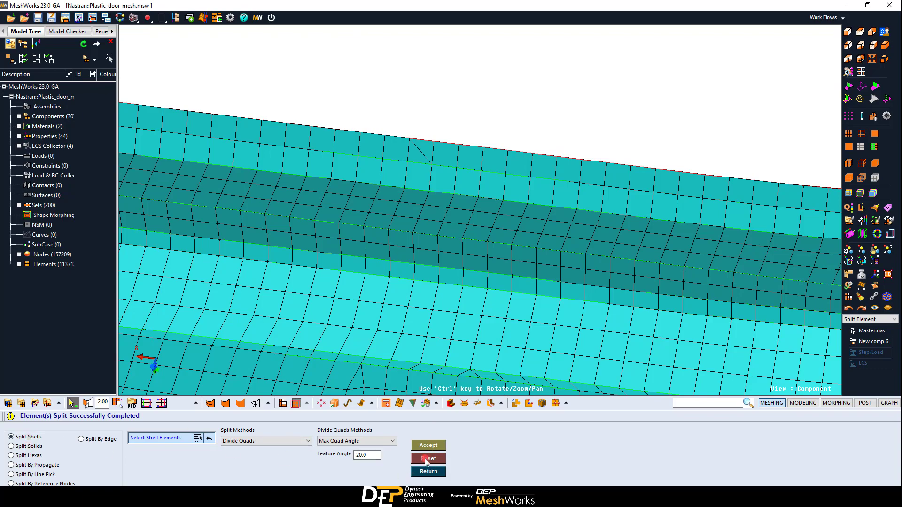
pyautogui.click(429, 458)
# Try splitting one solid element on the outer edge of the purple arch with Split Solids and Split Into Hexas, and reset it.
pyautogui.click(25, 446)
pyautogui.scroll(-8, 518, 309)
pyautogui.keyDown('ctrl'); pyautogui.moveTo(564, 263); pyautogui.dragTo(320, 195, button='middle'); pyautogui.keyUp('ctrl')
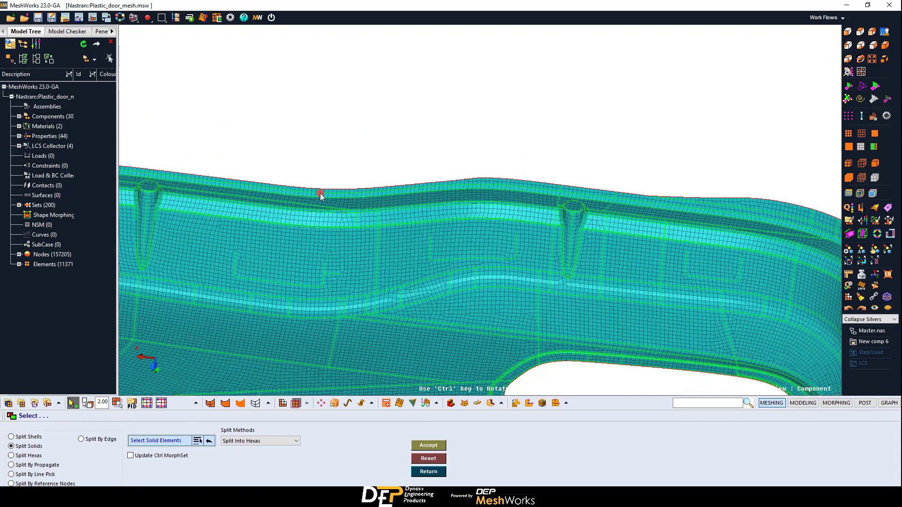
pyautogui.keyDown('ctrl'); pyautogui.moveTo(760, 262); pyautogui.dragTo(370, 237, button='middle'); pyautogui.keyUp('ctrl')
pyautogui.keyDown('ctrl'); pyautogui.moveTo(761, 155); pyautogui.dragTo(325, 190, button='middle'); pyautogui.keyUp('ctrl')
pyautogui.scroll(6, 634, 123)
pyautogui.keyDown('ctrl'); pyautogui.moveTo(634, 123); pyautogui.dragTo(600, 276, button='middle'); pyautogui.keyUp('ctrl')
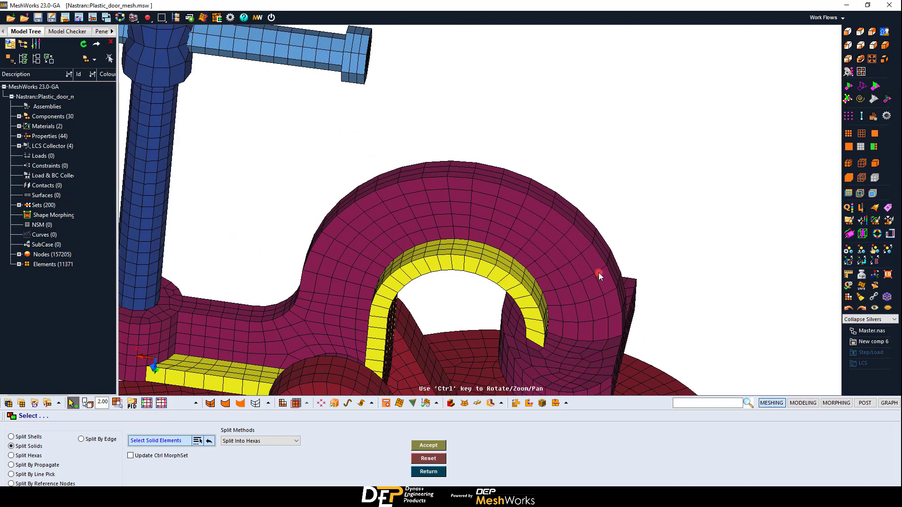
pyautogui.scroll(3, 479, 182)
pyautogui.click(478, 182)
pyautogui.middleClick(475, 170)
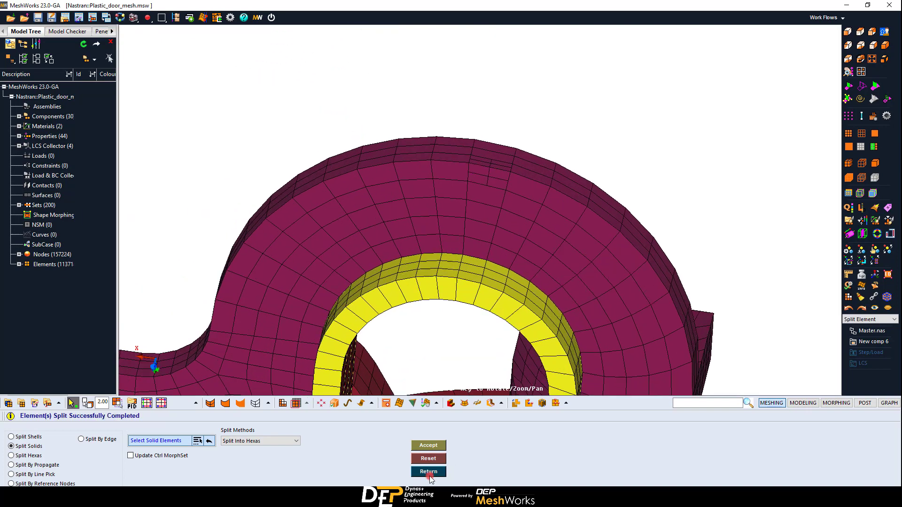
# Try Split Hexas with TWO HEXAS on the purple arch's outer element, flip the split direction, and reset it.
pyautogui.click(12, 456)
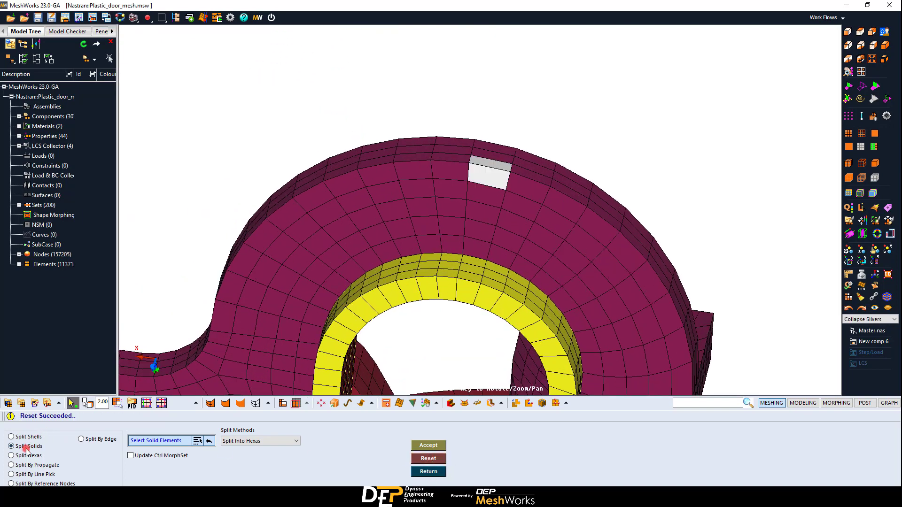
pyautogui.click(483, 183)
pyautogui.click(328, 441)
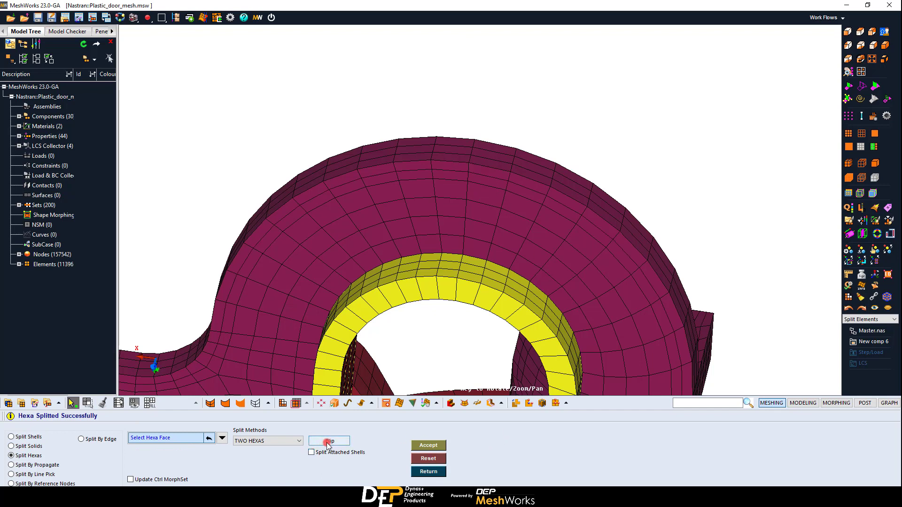
pyautogui.click(431, 459)
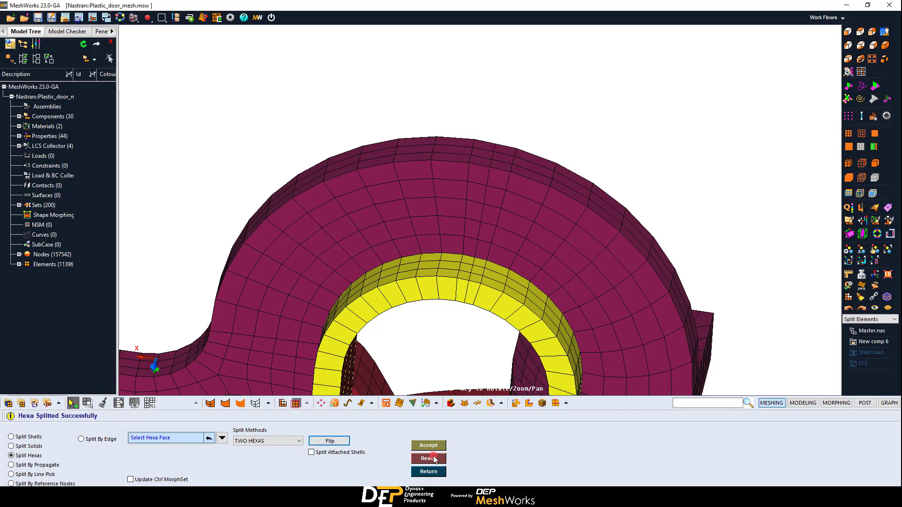
pyautogui.click(433, 457)
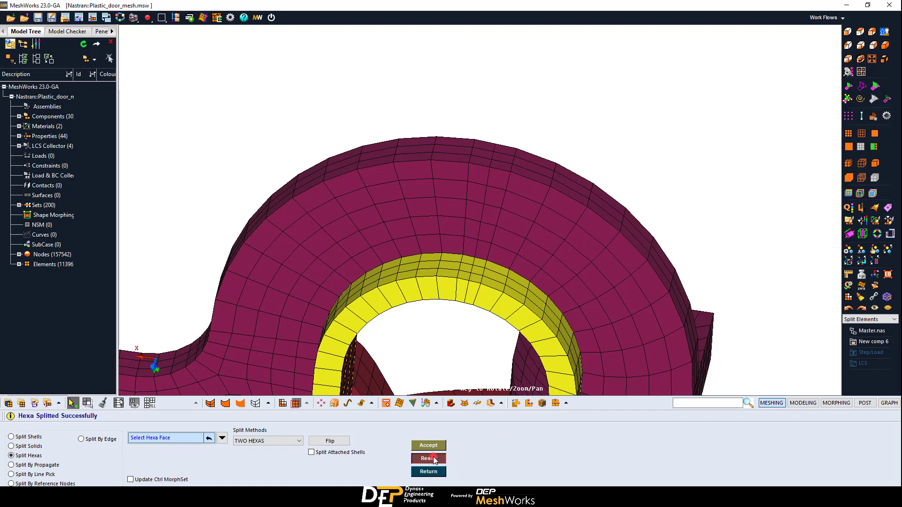
# Split three adjoining shell elements on the panel's outer flange with Split By Line Pick, along an L-shaped line through their middles.
pyautogui.click(19, 475)
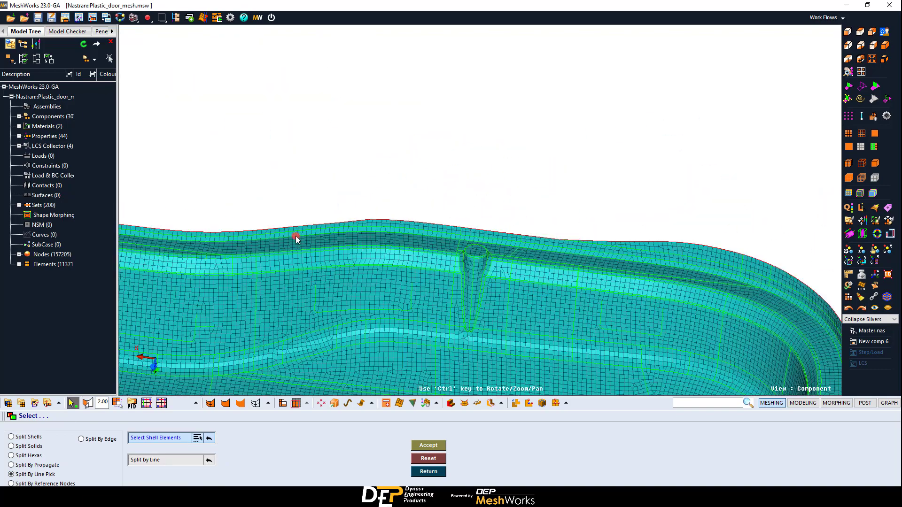
pyautogui.keyDown('ctrl'); pyautogui.moveTo(295, 237); pyautogui.dragTo(664, 203, button='right'); pyautogui.keyUp('ctrl')
pyautogui.scroll(6, 522, 216)
pyautogui.keyDown('ctrl'); pyautogui.moveTo(522, 216); pyautogui.dragTo(547, 176, button='right'); pyautogui.keyUp('ctrl')
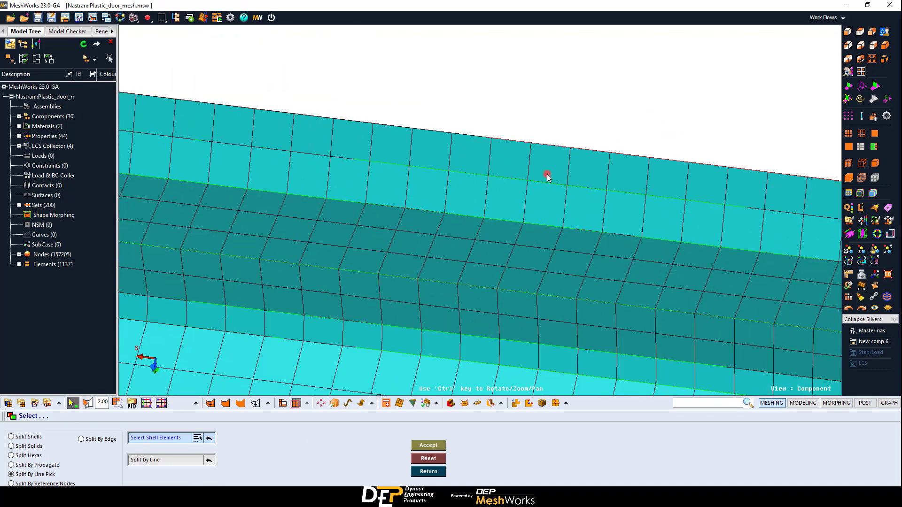
pyautogui.click(547, 176)
pyautogui.click(548, 206)
pyautogui.click(582, 206)
pyautogui.middleClick(582, 205)
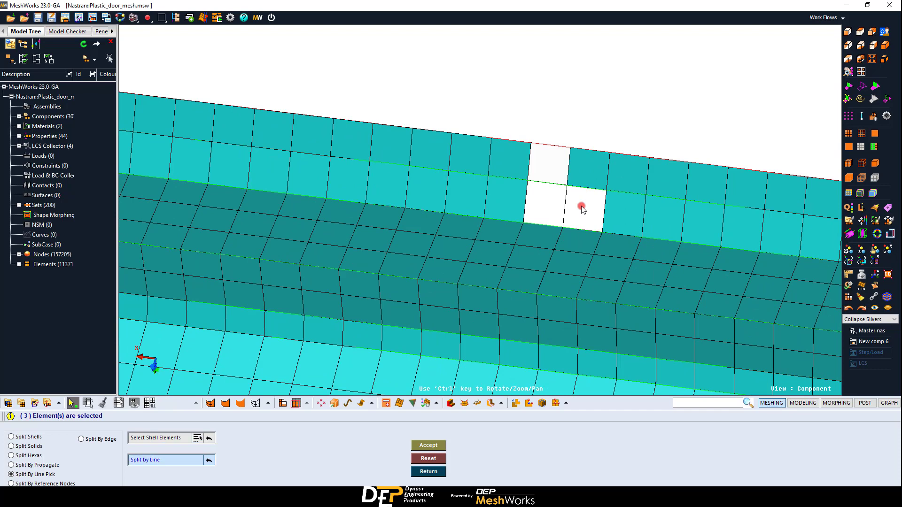
pyautogui.click(549, 141)
pyautogui.click(544, 205)
pyautogui.click(611, 216)
pyautogui.middleClick(610, 215)
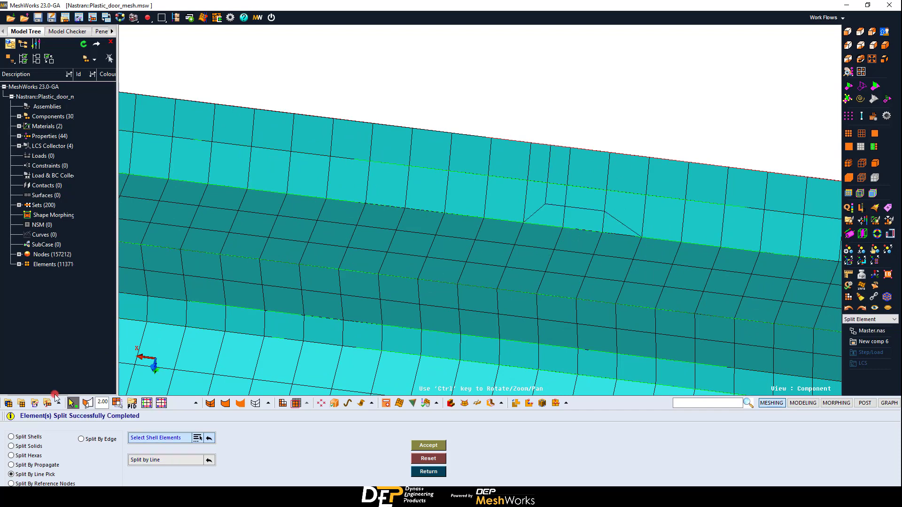
# Split the element row between two neighbouring flange nodes with Split By Propagate, using 2 split layers.
pyautogui.click(21, 465)
pyautogui.click(416, 166)
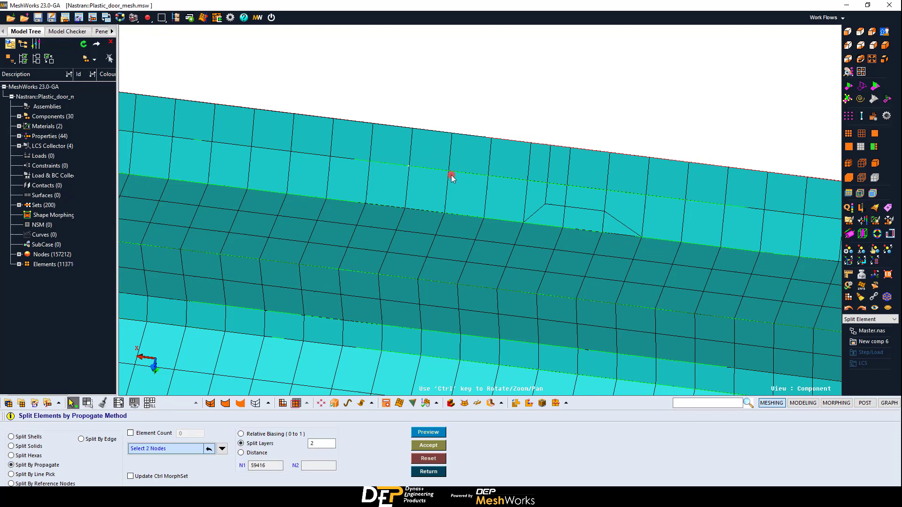
pyautogui.click(451, 174)
pyautogui.middleClick(452, 174)
pyautogui.scroll(-3, 454, 199)
pyautogui.middleClick(455, 209)
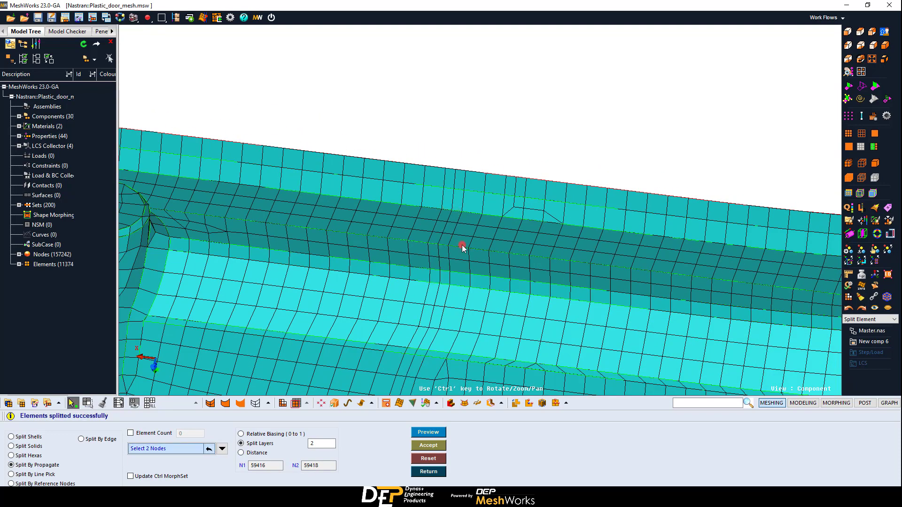
# Split the flange shell elements with Split By Edge along a closed rectangular loop of points across both element rows.
pyautogui.click(82, 439)
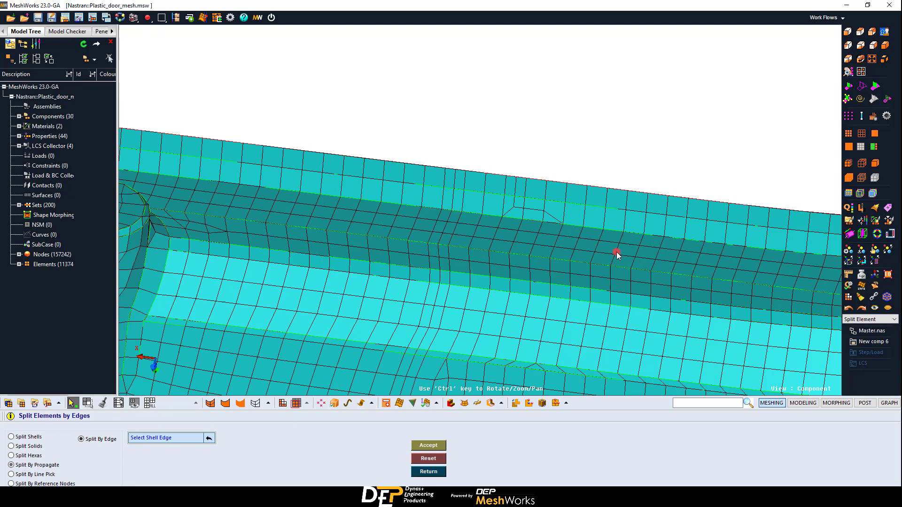
pyautogui.scroll(2, 447, 236)
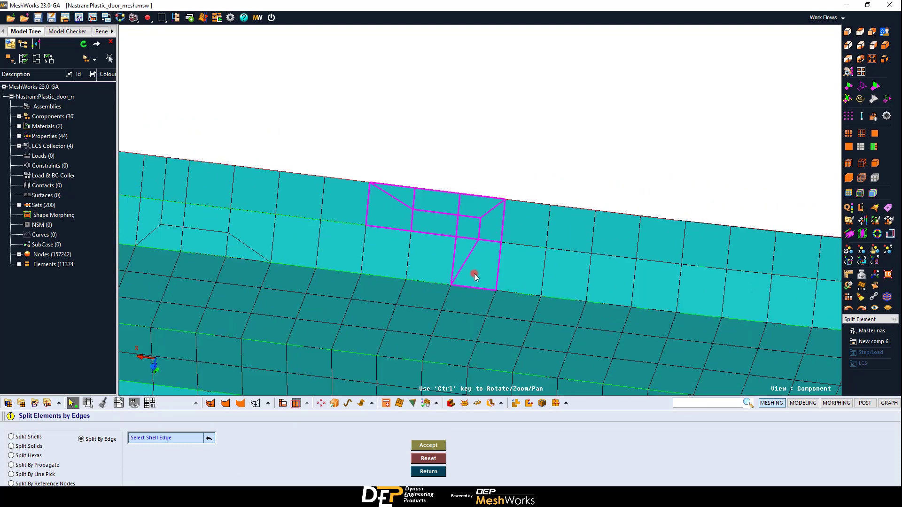
pyautogui.click(388, 227)
pyautogui.middleClick(389, 229)
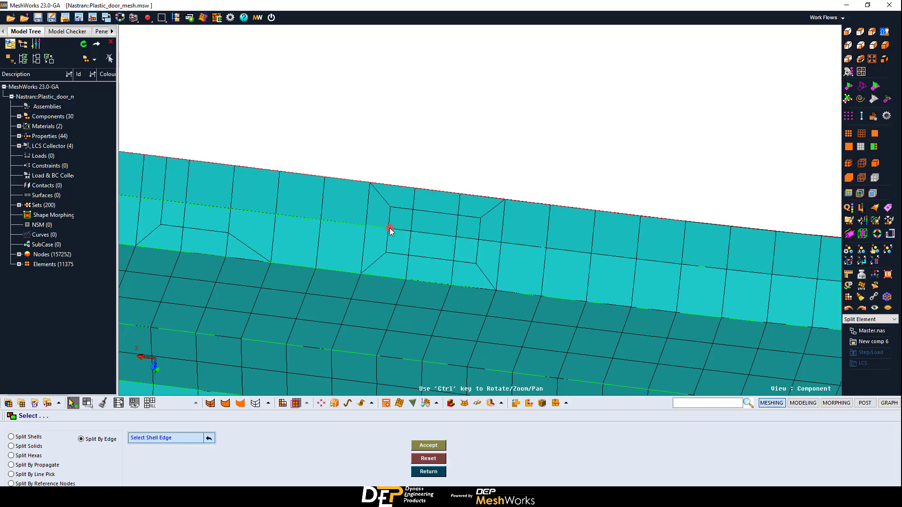
# Align a wall mesh node to the line defined by two picked reference nodes with Align Node.
pyautogui.click(566, 405)
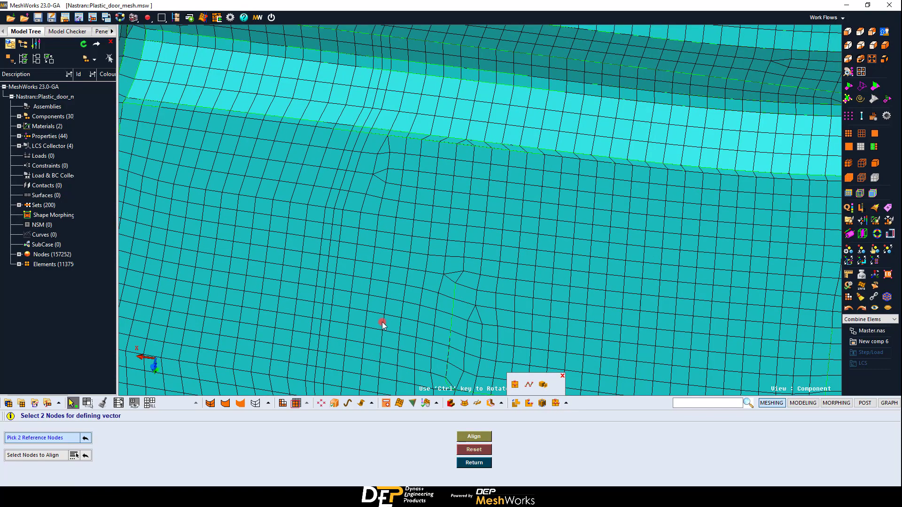
pyautogui.keyDown('ctrl'); pyautogui.moveTo(383, 322); pyautogui.dragTo(523, 233, button='right'); pyautogui.keyUp('ctrl')
pyautogui.scroll(3, 523, 235)
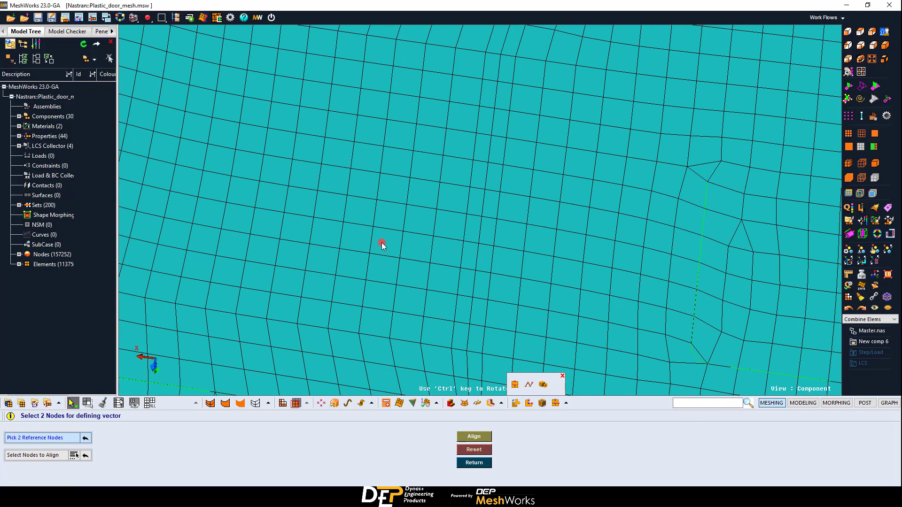
pyautogui.click(397, 257)
pyautogui.click(47, 455)
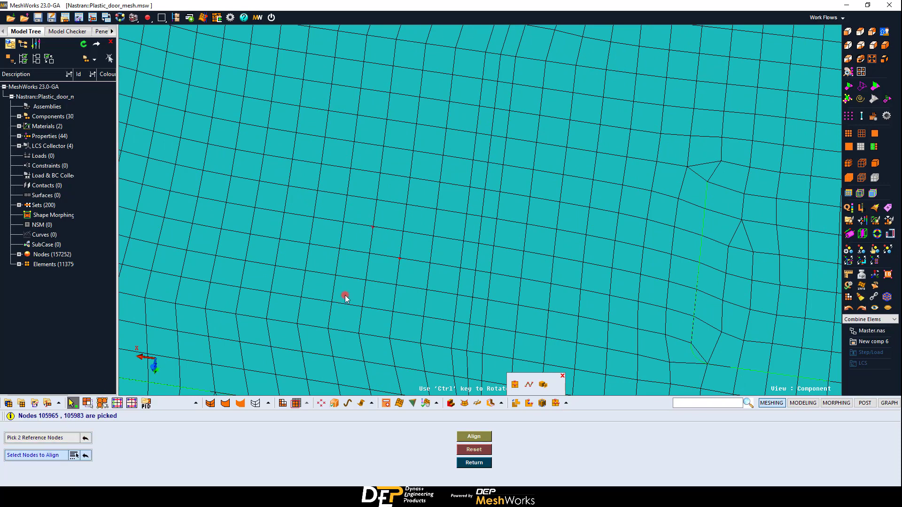
pyautogui.middleClick(349, 173)
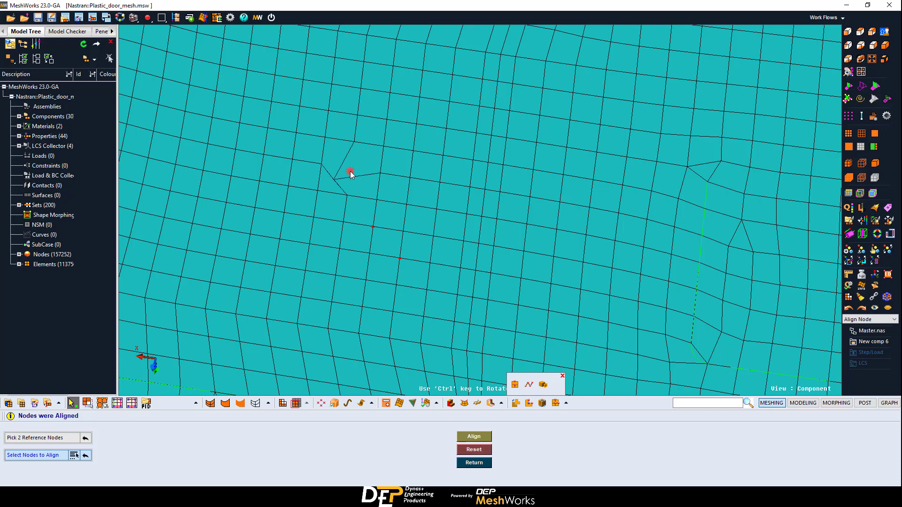
pyautogui.middleClick(325, 142)
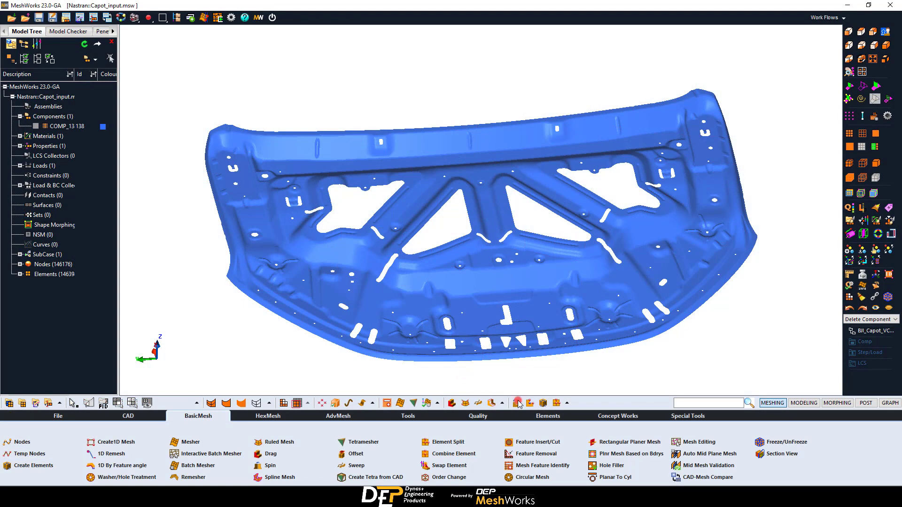
# Open Feature Insert/Cut and examine the input types available for defining the feature to insert.
pyautogui.click(555, 443)
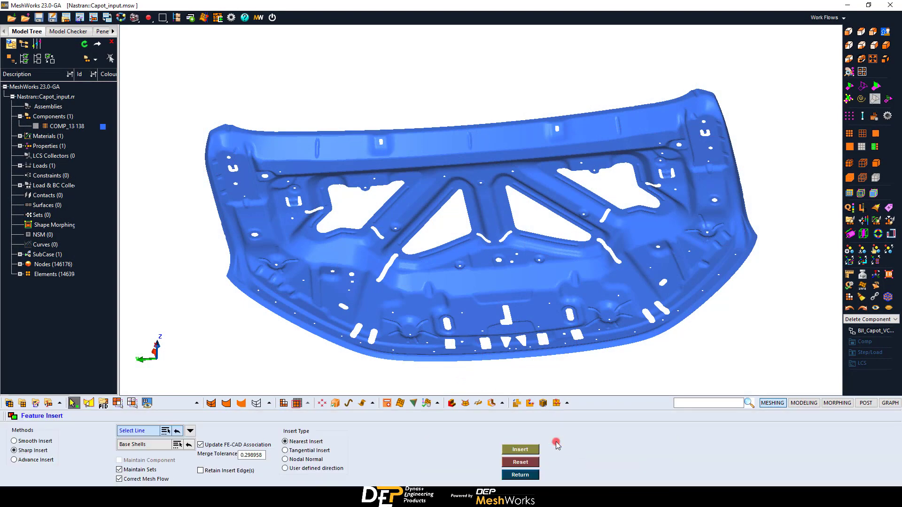
pyautogui.click(194, 434)
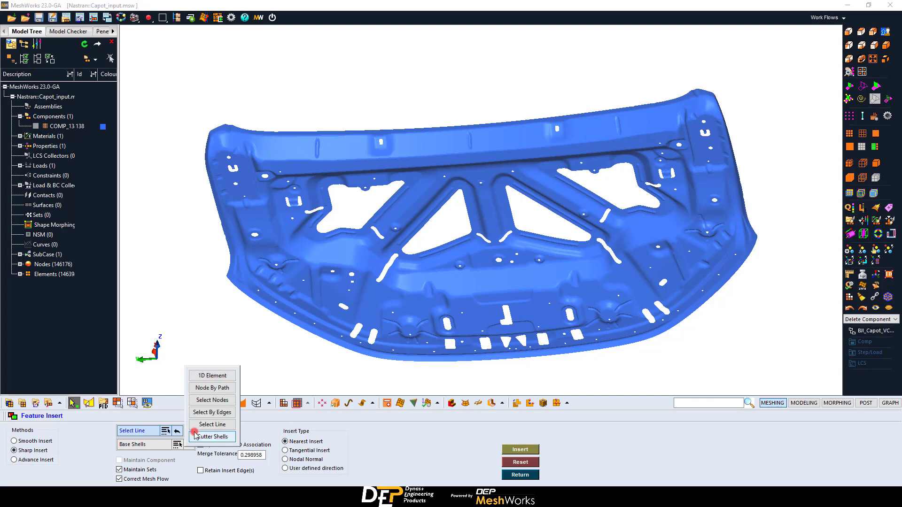
pyautogui.click(237, 377)
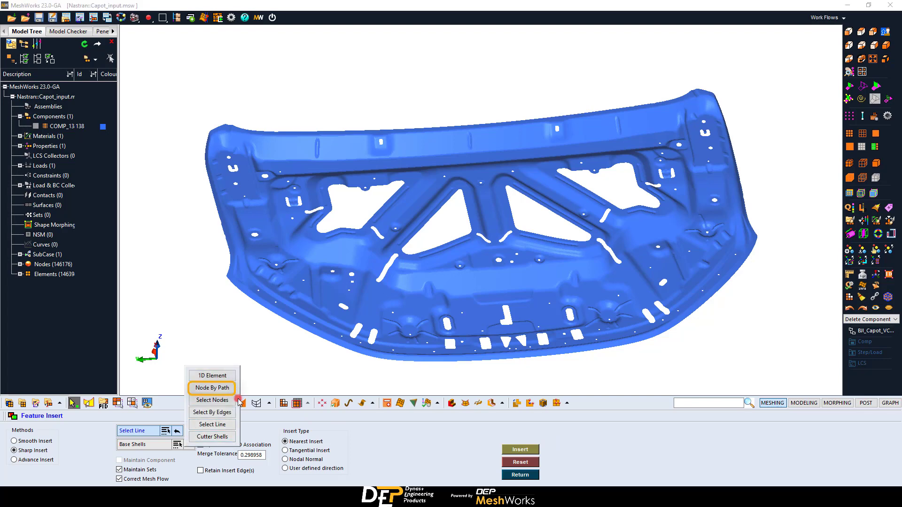
pyautogui.click(238, 438)
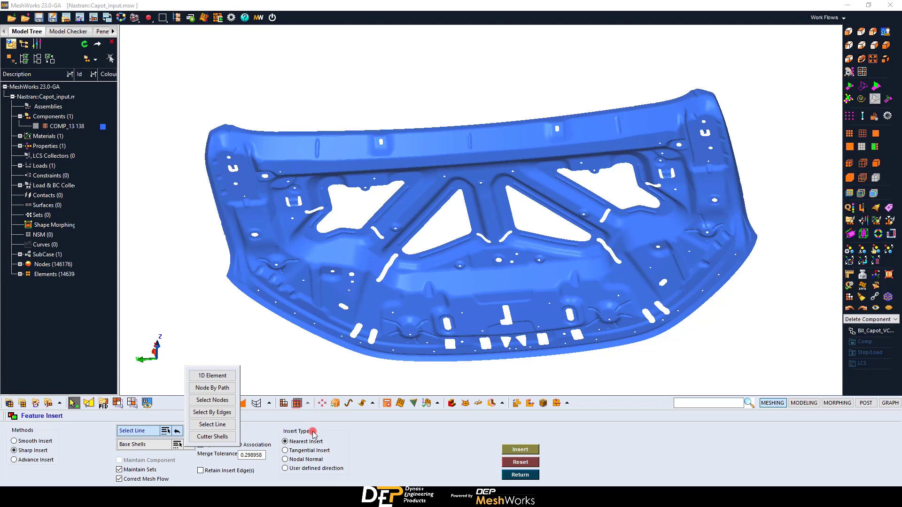
# Create an open S-shaped line through five nodes on the upper band's flat mesh beside the elongated bead, in a new component.
pyautogui.click(695, 403)
pyautogui.write('line')
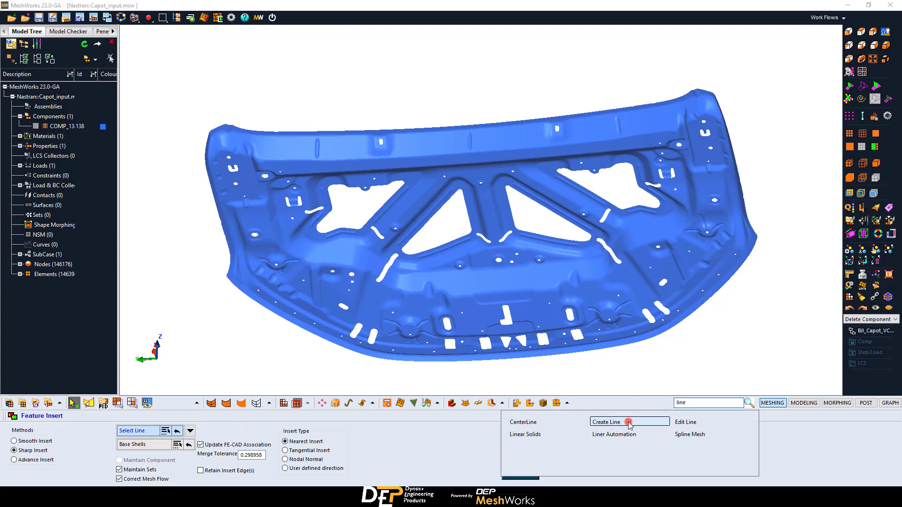
pyautogui.click(638, 422)
pyautogui.click(505, 444)
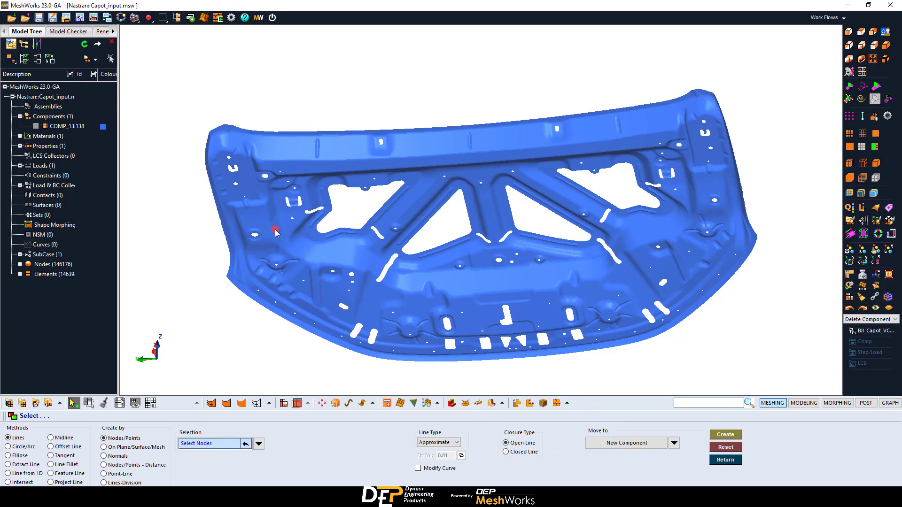
pyautogui.keyDown('ctrl'); pyautogui.moveTo(276, 230); pyautogui.dragTo(444, 323, button='middle'); pyautogui.keyUp('ctrl')
pyautogui.keyDown('ctrl'); pyautogui.scroll(5, 472, 301); pyautogui.keyUp('ctrl')
pyautogui.keyDown('ctrl'); pyautogui.moveTo(517, 240); pyautogui.dragTo(455, 200, button='middle'); pyautogui.keyUp('ctrl')
pyautogui.keyDown('ctrl'); pyautogui.scroll(3, 469, 245); pyautogui.keyUp('ctrl')
pyautogui.scroll(8, 470, 245)
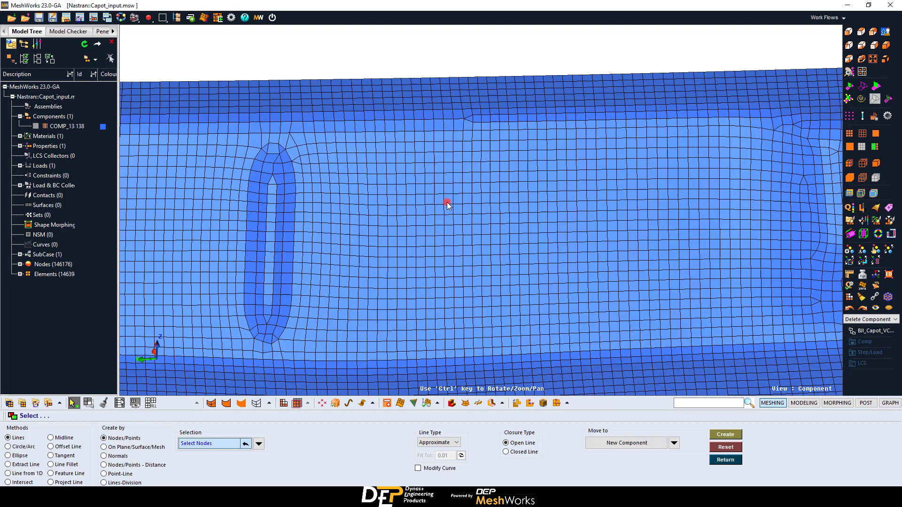
pyautogui.click(396, 195)
pyautogui.click(444, 236)
pyautogui.click(425, 278)
pyautogui.click(384, 272)
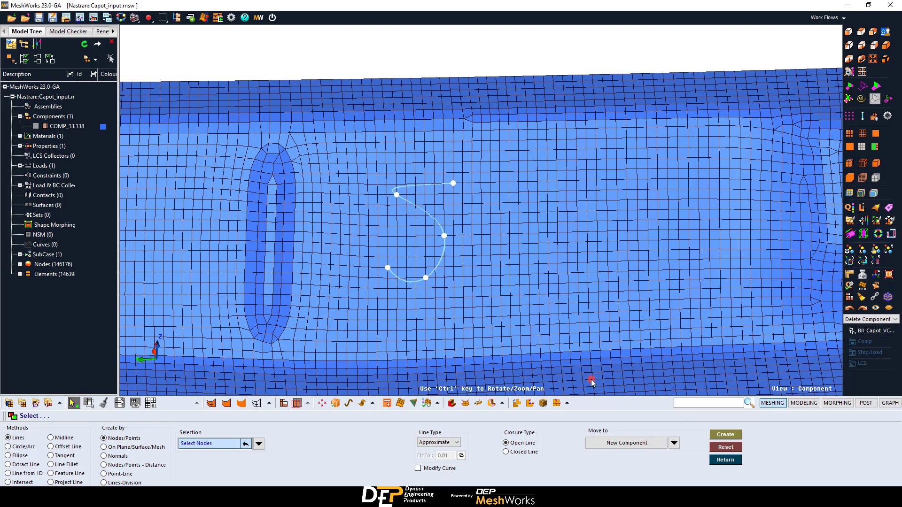
pyautogui.click(711, 434)
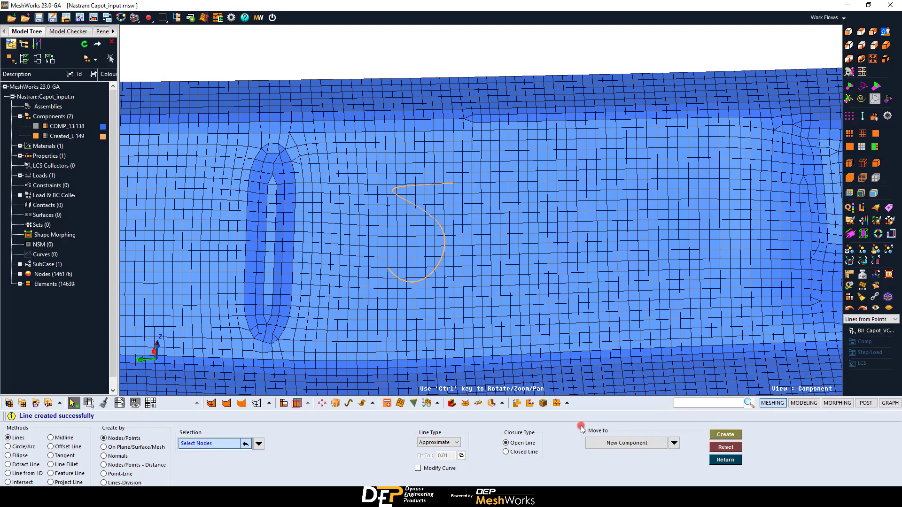
# Create a closed teardrop-shaped line through five picked nodes beside the open curve, in a new component.
pyautogui.click(505, 451)
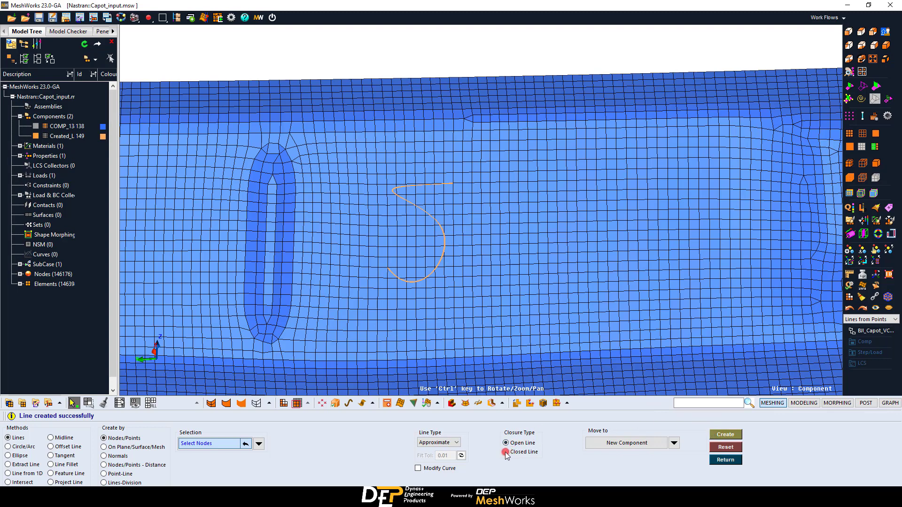
pyautogui.click(568, 191)
pyautogui.click(518, 192)
pyautogui.click(519, 233)
pyautogui.click(558, 283)
pyautogui.click(570, 232)
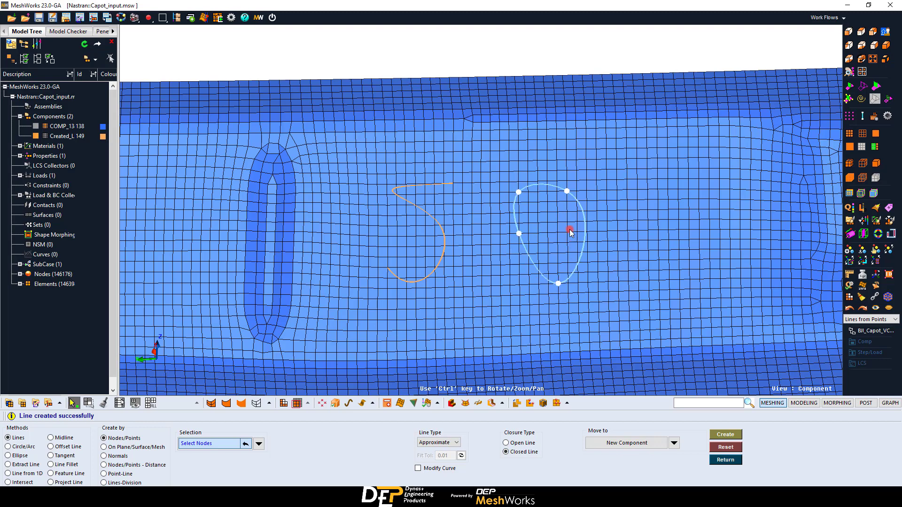
pyautogui.click(729, 434)
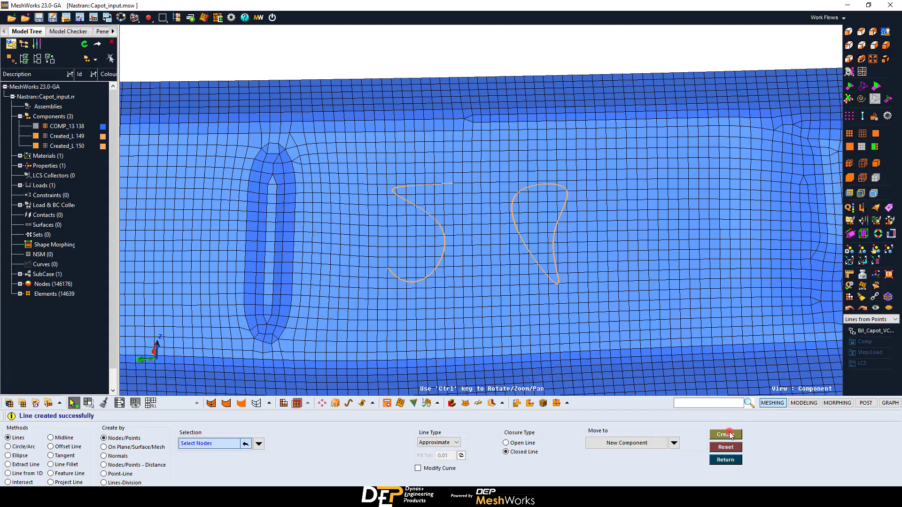
# Imprint the open curve into the rectangular block of base shells around it with Feature Insert, using Sharp Insert and Nearest Insert.
pyautogui.click(348, 403)
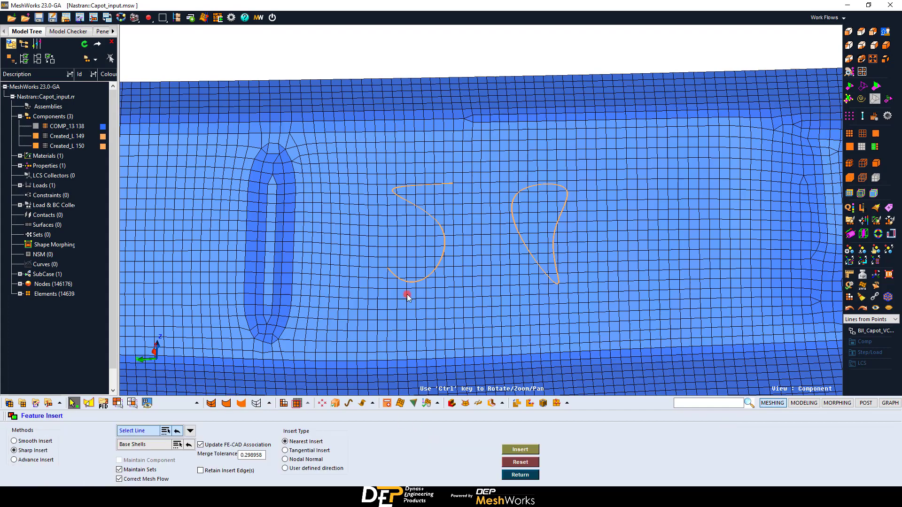
pyautogui.click(425, 279)
pyautogui.click(140, 443)
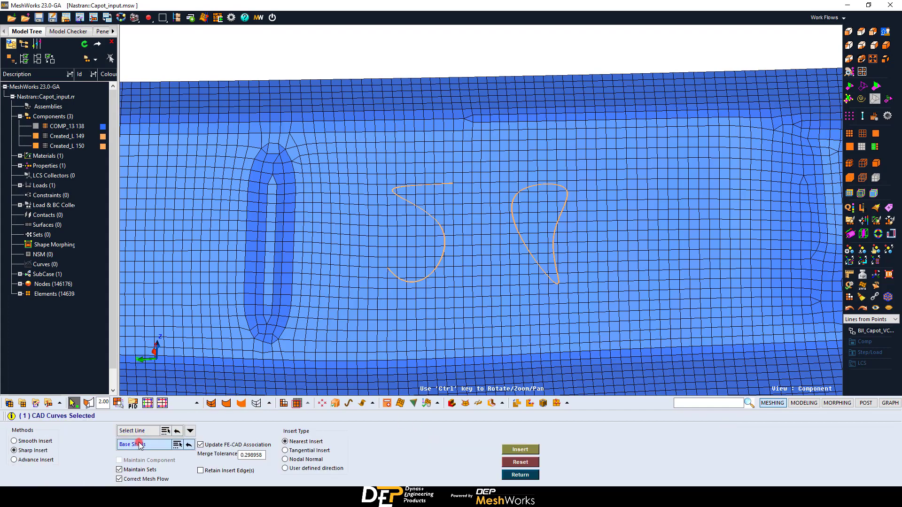
pyautogui.keyDown('ctrl'); pyautogui.moveTo(477, 238); pyautogui.dragTo(466, 232); pyautogui.keyUp('ctrl')
pyautogui.moveTo(365, 162); pyautogui.dragTo(452, 296)
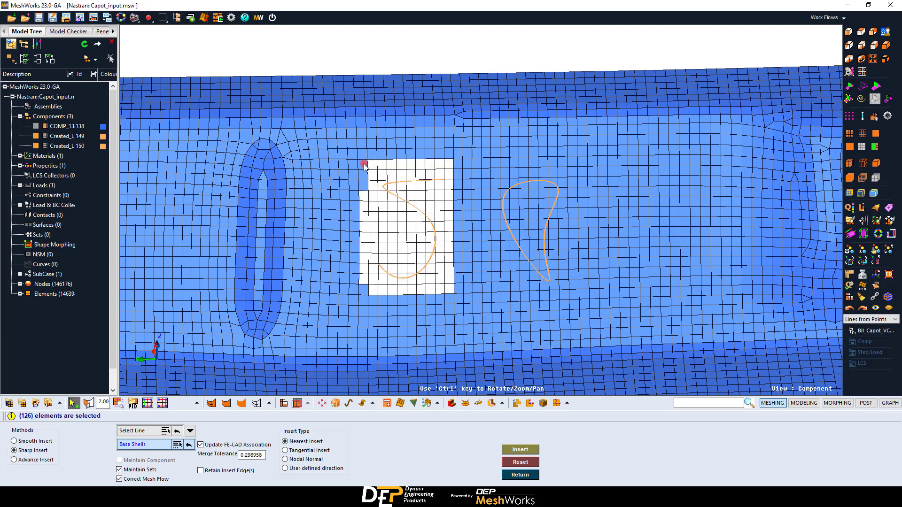
pyautogui.moveTo(359, 160); pyautogui.dragTo(379, 195)
pyautogui.moveTo(360, 282); pyautogui.dragTo(370, 297)
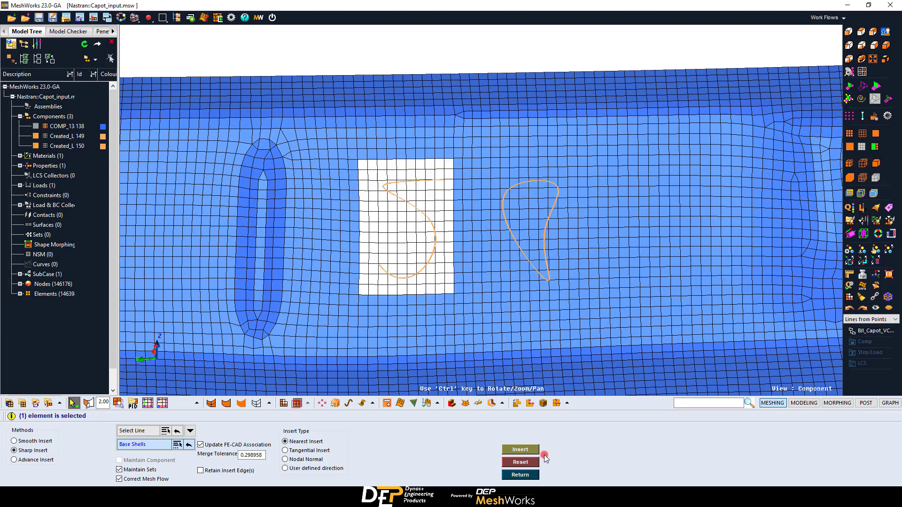
pyautogui.click(529, 449)
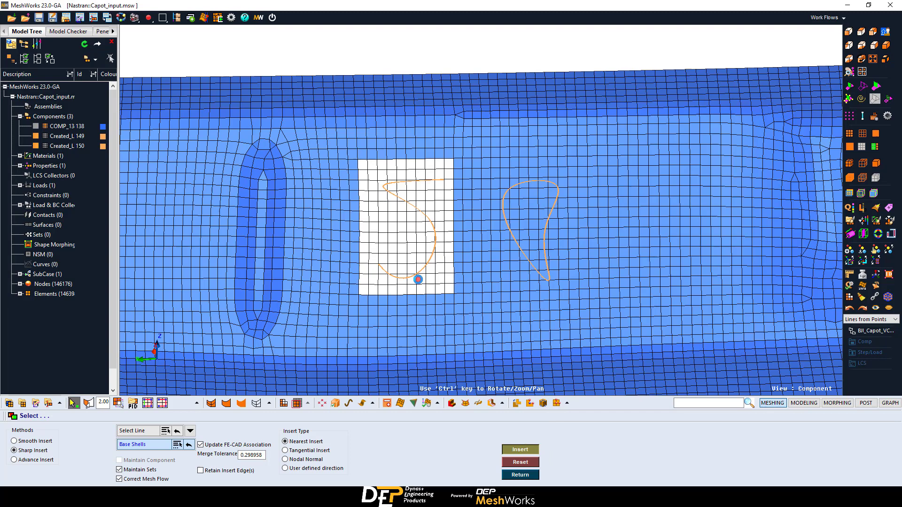
pyautogui.middleClick(418, 279)
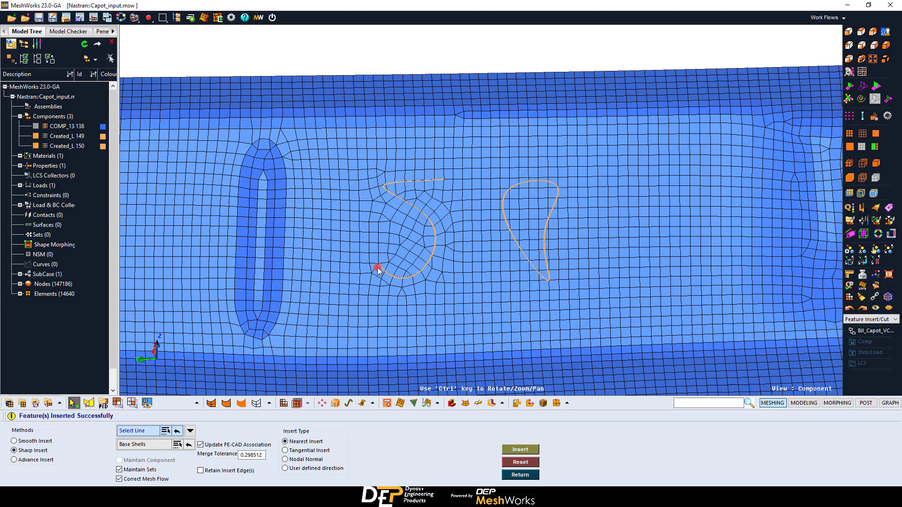
# Select the elongated bead's elements in FE Translate with a closed element loop around its rim and duplicate them with Copy Selected.
pyautogui.click(687, 405)
pyautogui.write('trans')
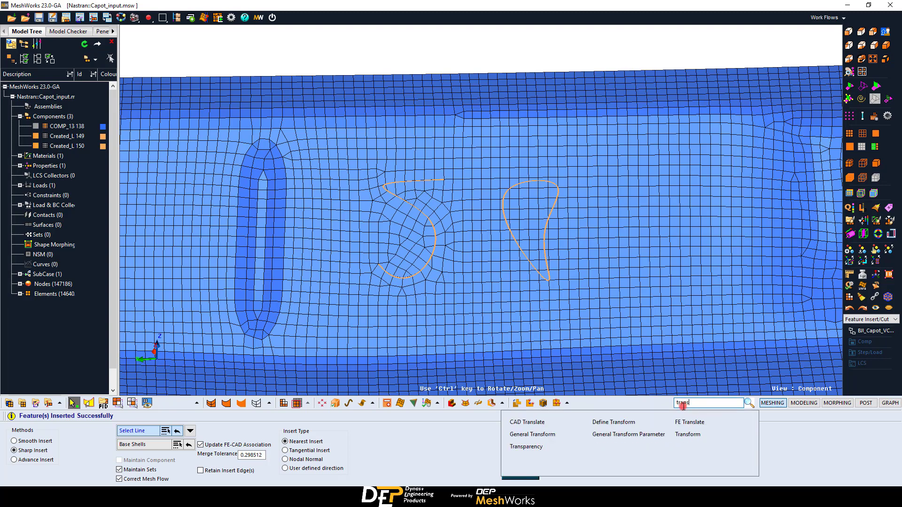
pyautogui.click(689, 422)
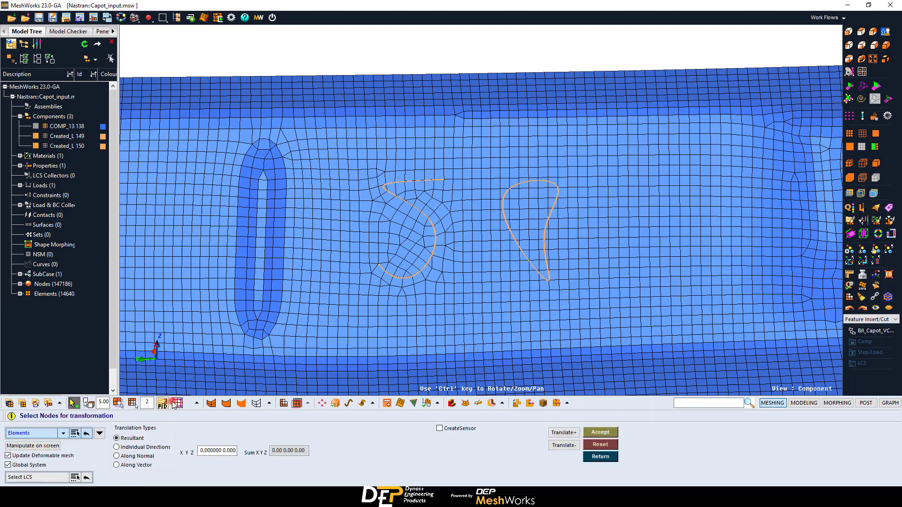
pyautogui.click(197, 403)
pyautogui.click(78, 285)
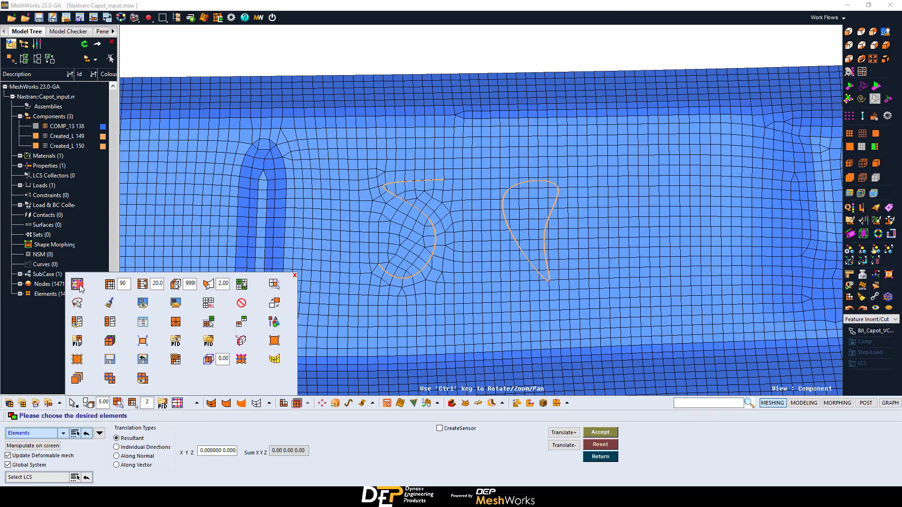
pyautogui.click(220, 229)
pyautogui.click(294, 275)
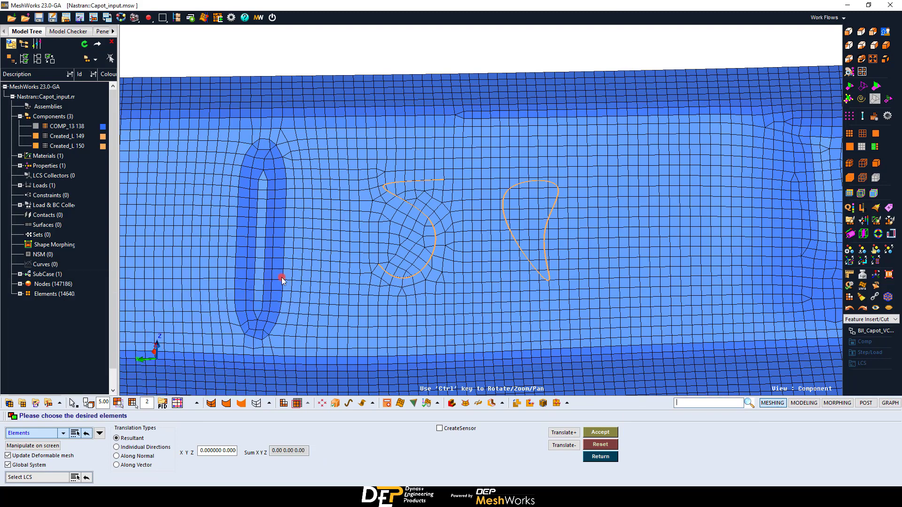
pyautogui.click(240, 306)
pyautogui.click(243, 199)
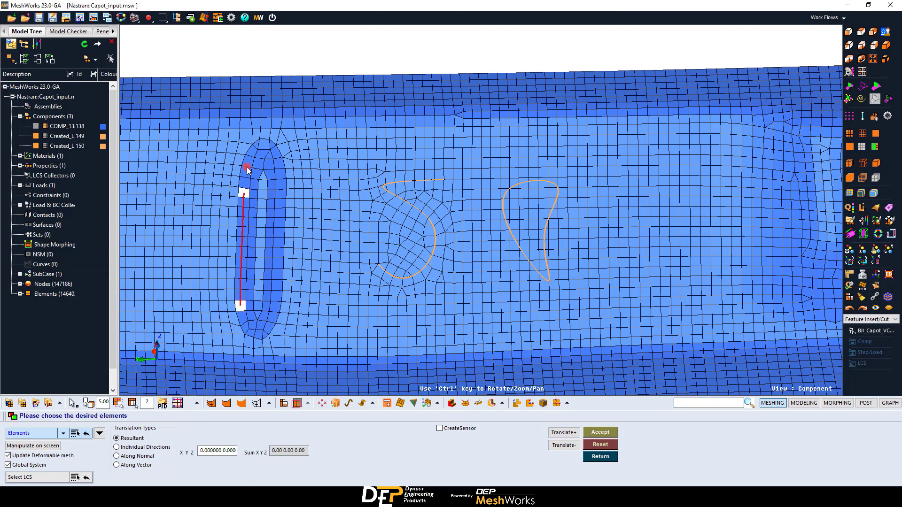
pyautogui.click(259, 145)
pyautogui.click(273, 146)
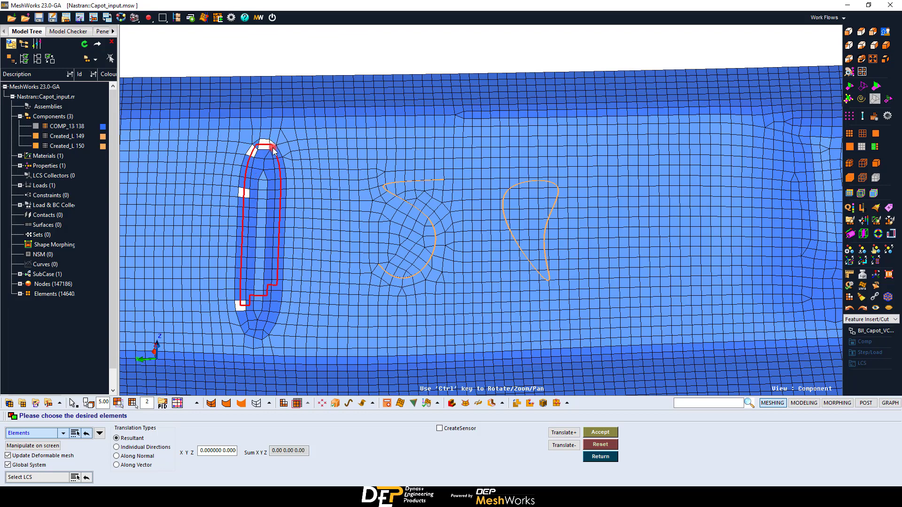
pyautogui.click(273, 318)
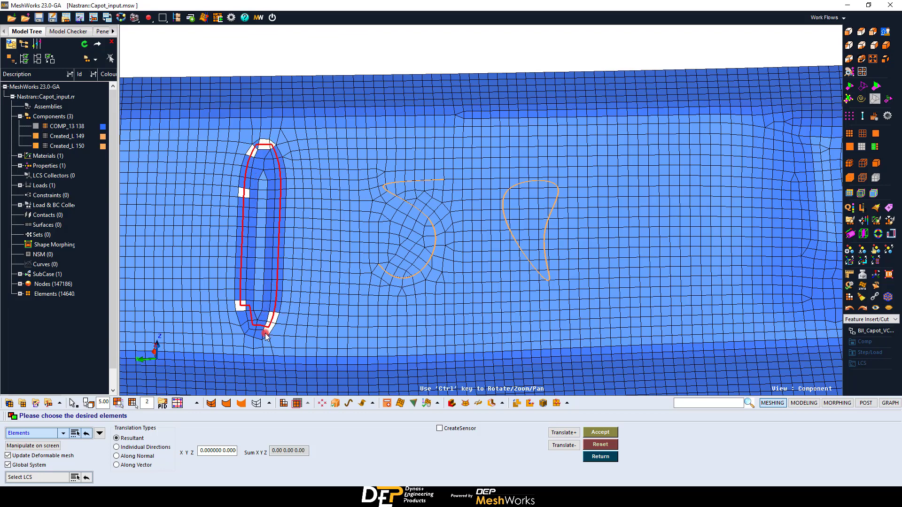
pyautogui.click(249, 331)
pyautogui.click(67, 435)
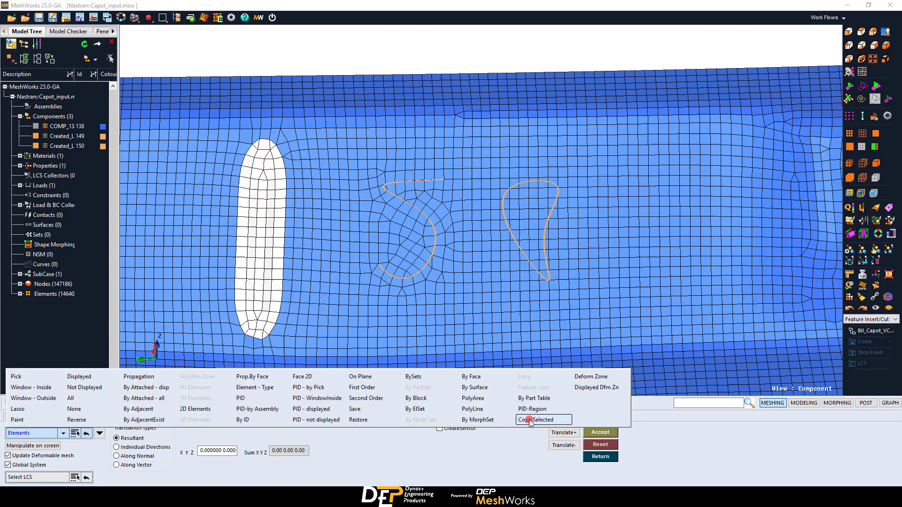
pyautogui.click(530, 420)
pyautogui.click(579, 385)
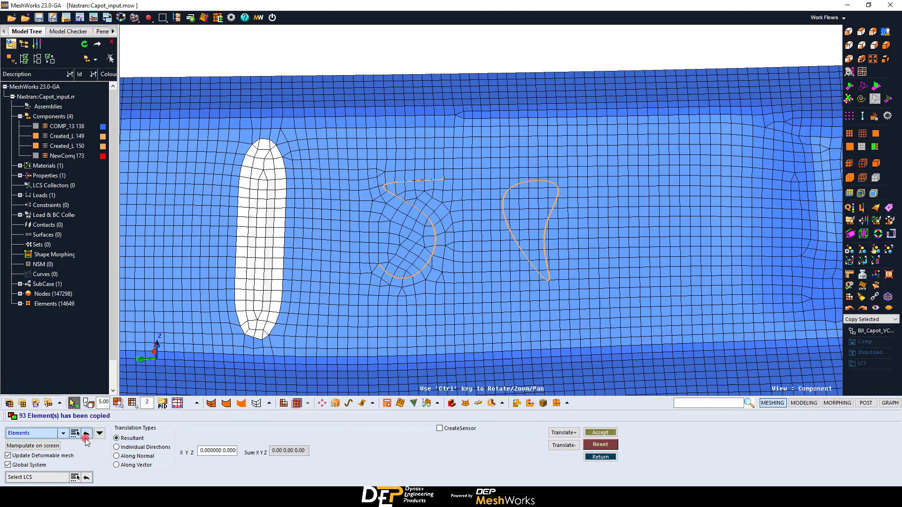
# Translate the copied bead elements on screen in the Y direction only, by about 64.6, onto the flat mesh beside the original.
pyautogui.click(55, 446)
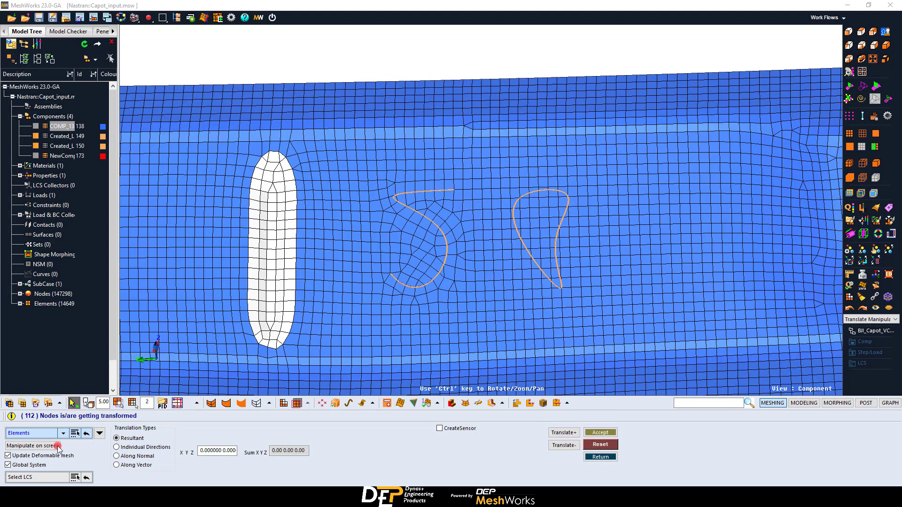
pyautogui.click(32, 446)
pyautogui.click(25, 449)
pyautogui.click(78, 449)
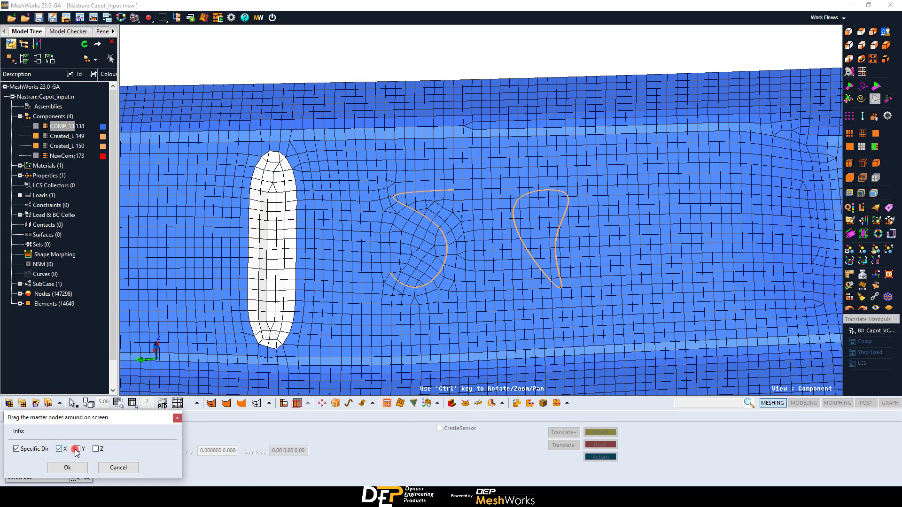
pyautogui.click(59, 449)
pyautogui.moveTo(269, 268)
pyautogui.mouseDown()
pyautogui.moveTo(258, 264)
pyautogui.moveTo(283, 258)
pyautogui.moveTo(261, 258)
pyautogui.mouseUp()
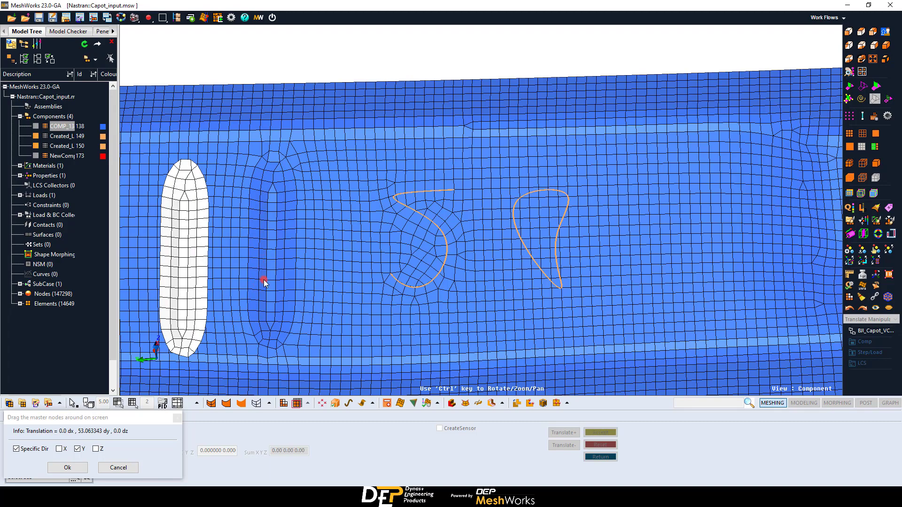
pyautogui.keyDown('ctrl'); pyautogui.moveTo(263, 280); pyautogui.dragTo(442, 288, button='middle'); pyautogui.keyUp('ctrl')
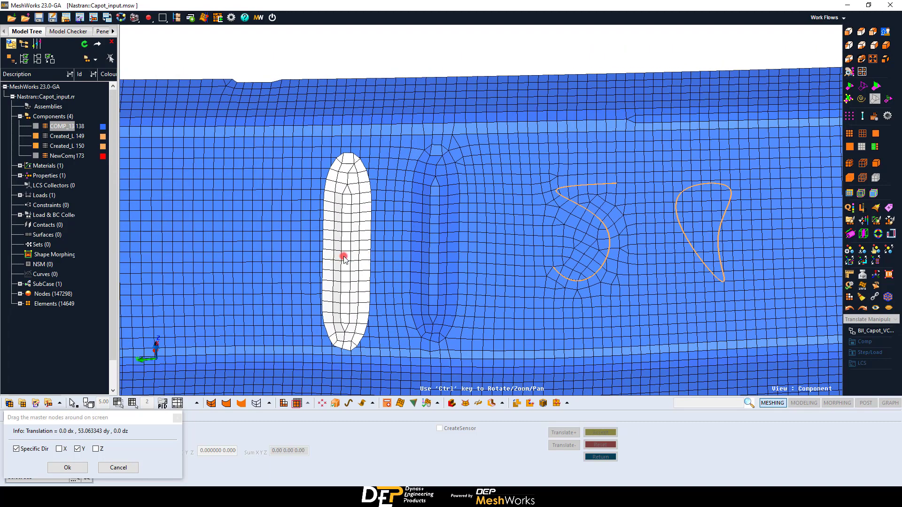
pyautogui.moveTo(345, 260); pyautogui.dragTo(343, 258)
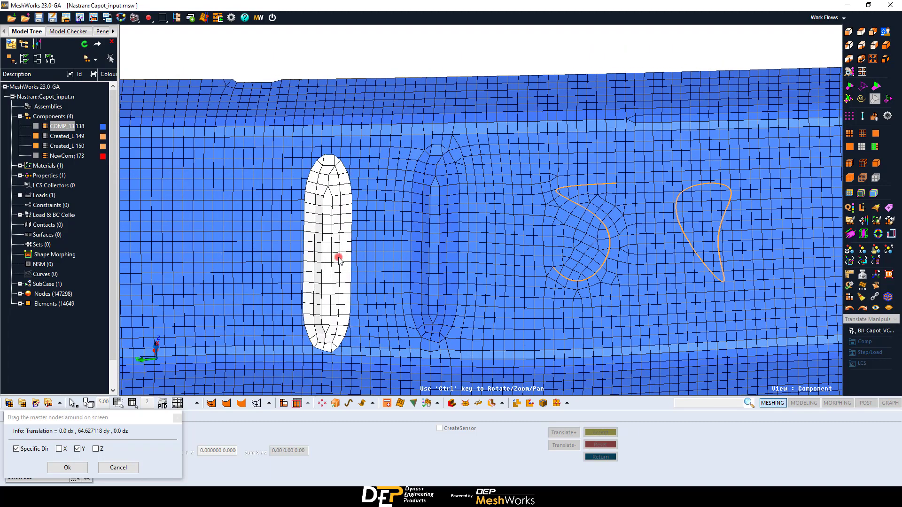
pyautogui.click(67, 467)
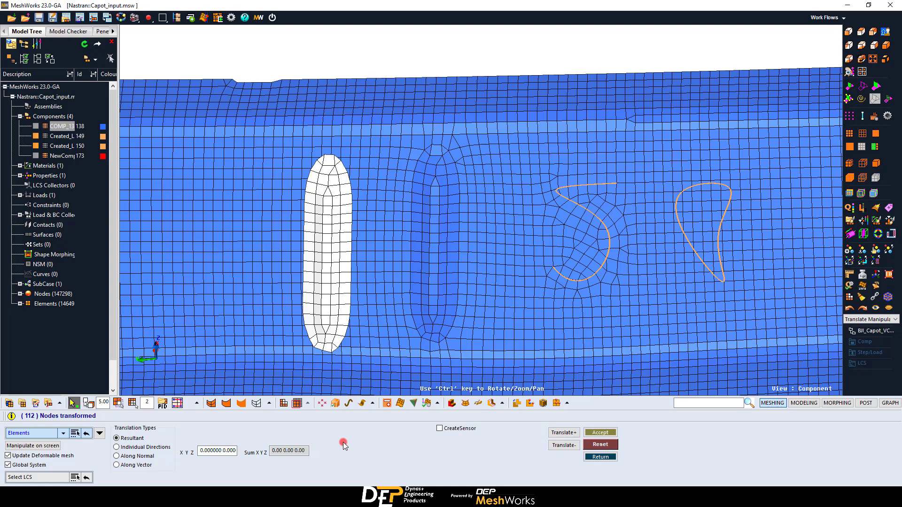
# Open Feature Insert/Cut with Sharp Insert and Nearest Insert and pick the copied red bead as the Cutter Shells.
pyautogui.click(688, 403)
pyautogui.write('feature')
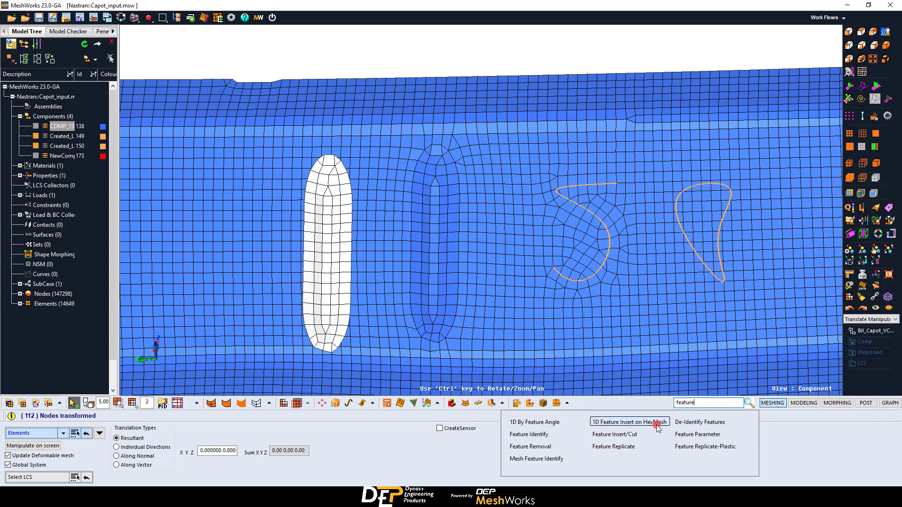
pyautogui.click(638, 435)
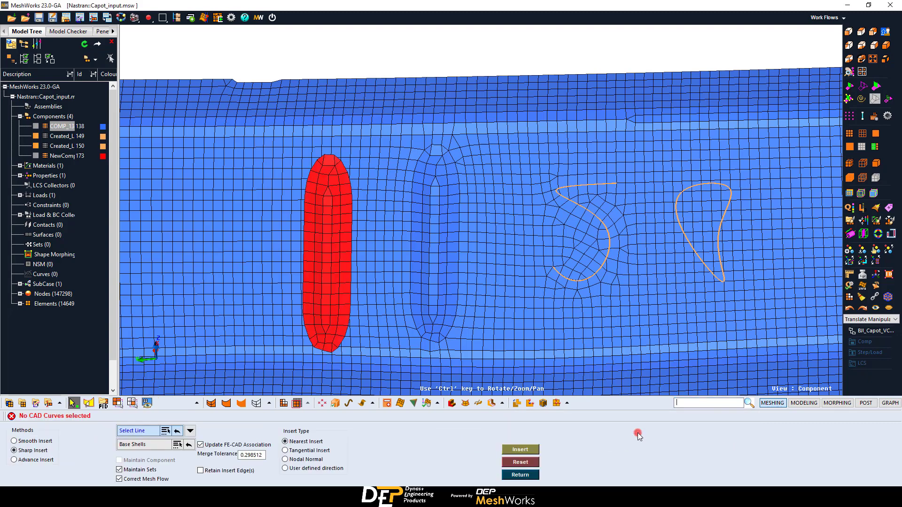
pyautogui.click(190, 430)
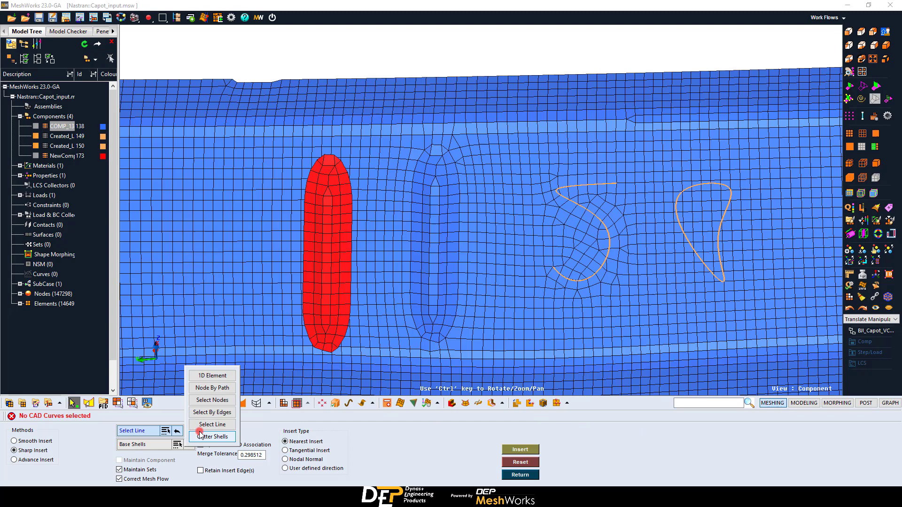
pyautogui.click(206, 436)
pyautogui.click(331, 290)
# Insert the copied bead into the flat mesh, using the rectangular block of elements around it as Base Shells.
pyautogui.click(152, 448)
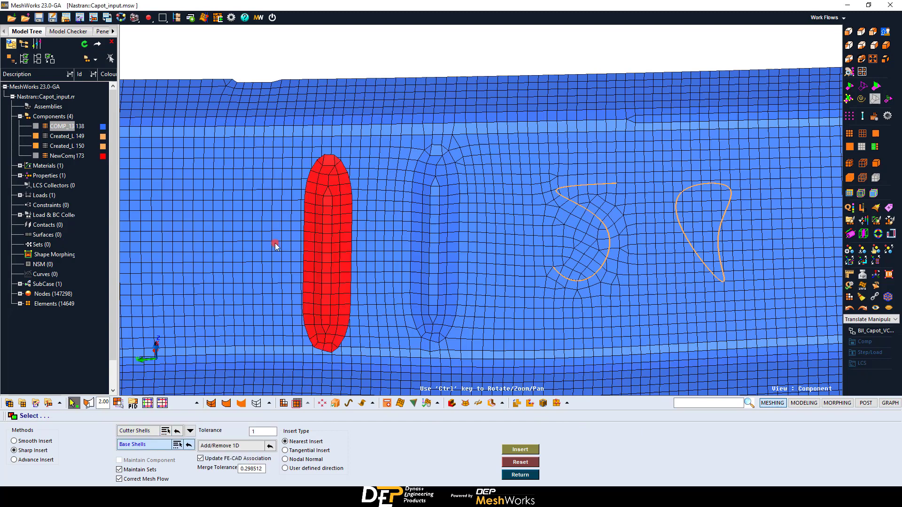
pyautogui.moveTo(264, 147); pyautogui.dragTo(369, 363)
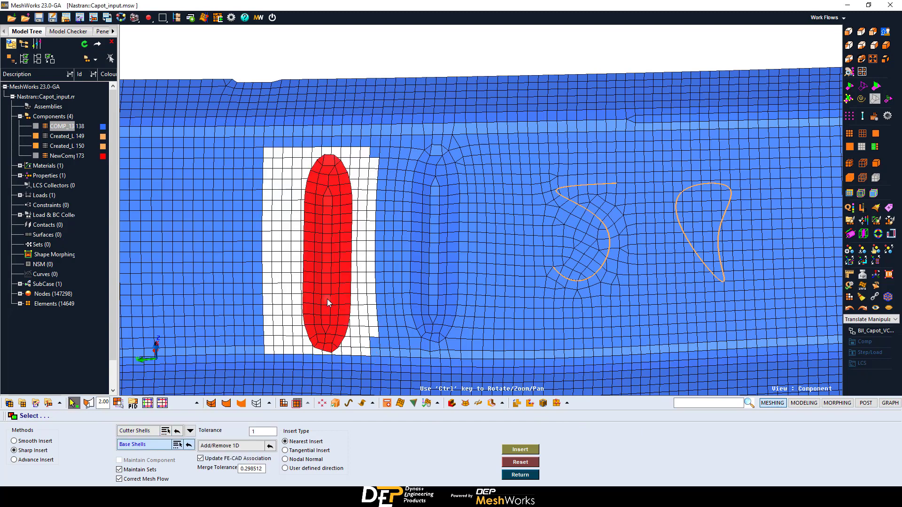
pyautogui.middleClick(358, 296)
pyautogui.moveTo(295, 146); pyautogui.dragTo(371, 361)
pyautogui.click(514, 449)
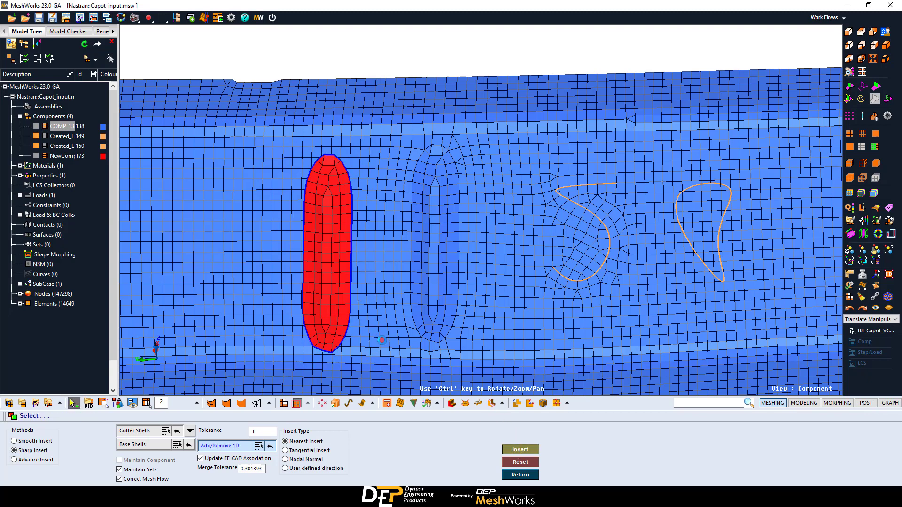
pyautogui.middleClick(351, 330)
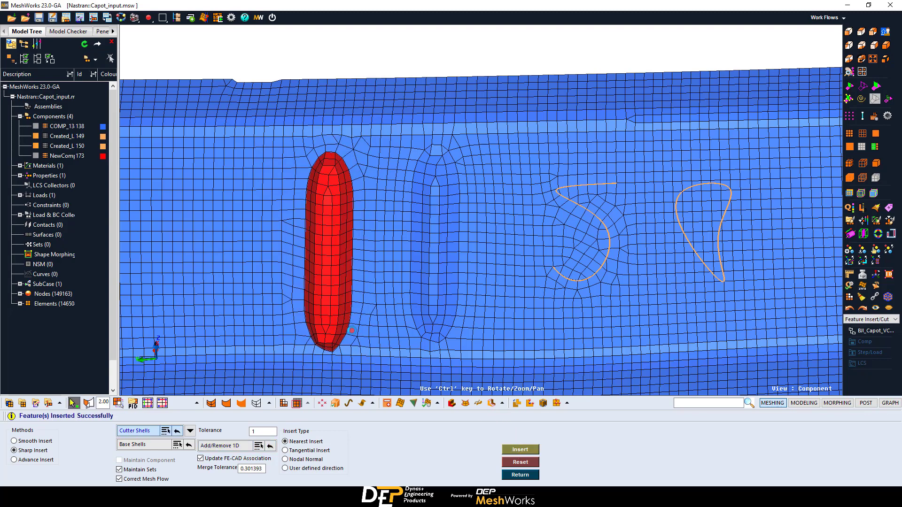
# Switch the method to Advance Insert with Cutting 1D and select the closed teardrop line as the cutting line.
pyautogui.keyDown('ctrl'); pyautogui.moveTo(649, 318); pyautogui.dragTo(500, 321, button='middle'); pyautogui.keyUp('ctrl')
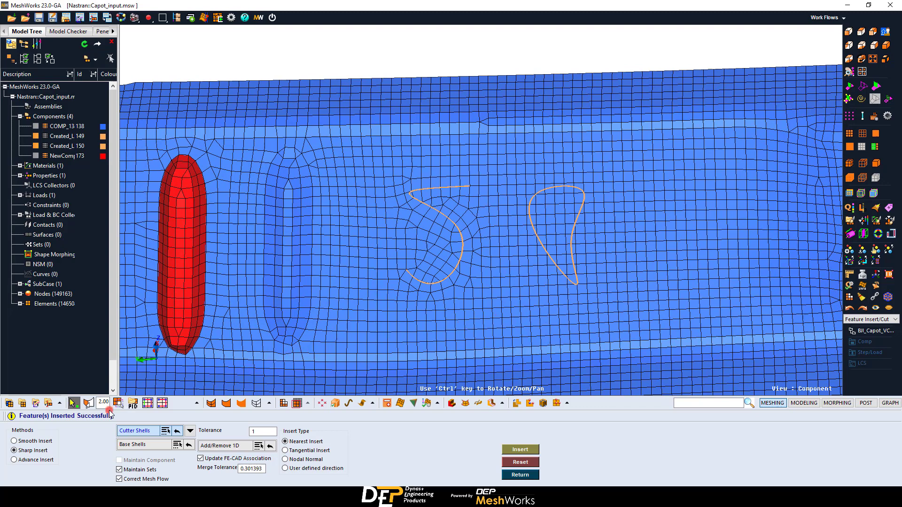
pyautogui.click(52, 461)
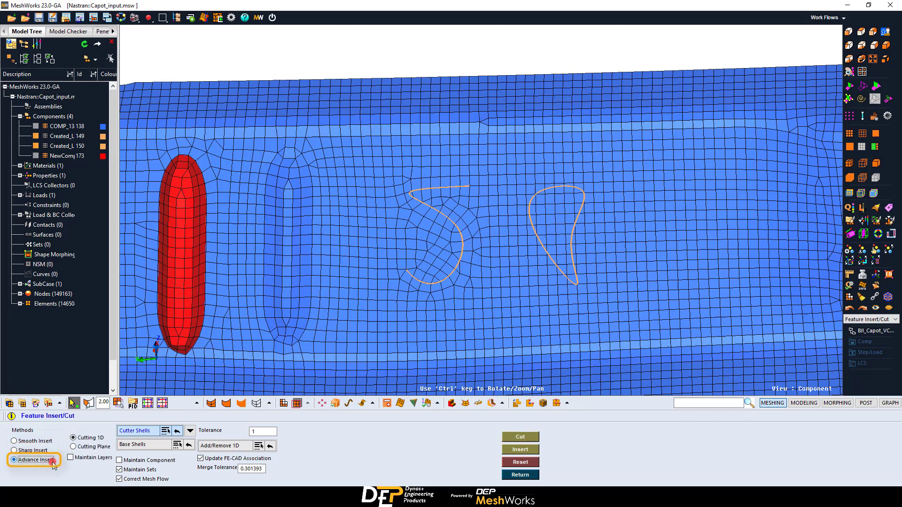
pyautogui.click(189, 431)
pyautogui.click(200, 425)
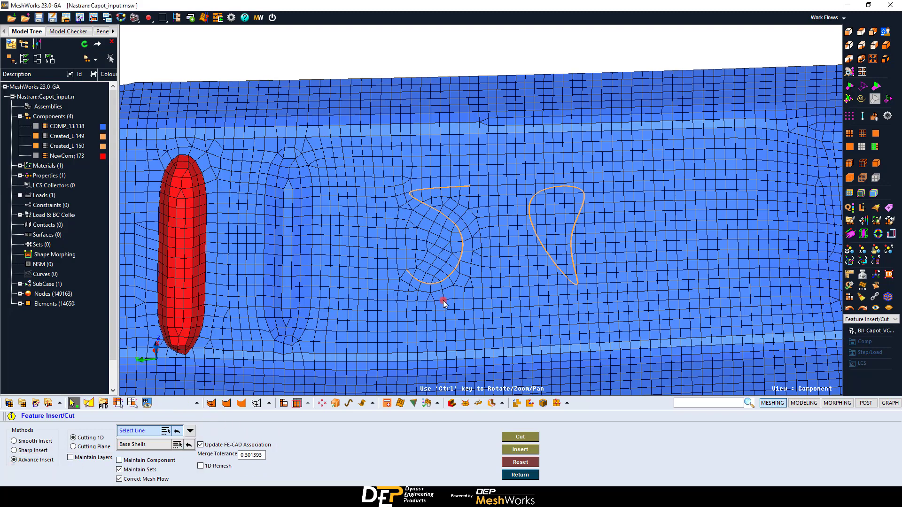
pyautogui.click(555, 265)
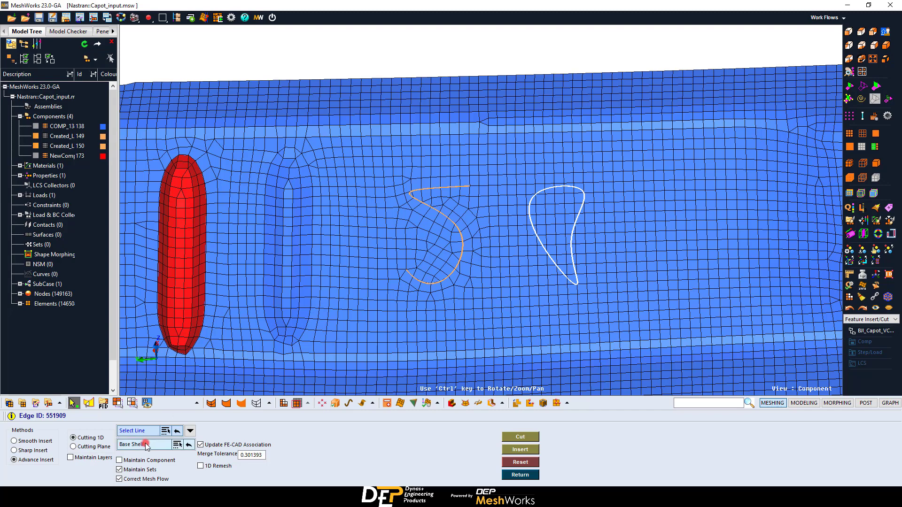
# Select the full rectangular block of elements around the teardrop line as Base Shells, including its missed corner areas.
pyautogui.click(165, 444)
pyautogui.moveTo(514, 179); pyautogui.dragTo(593, 298)
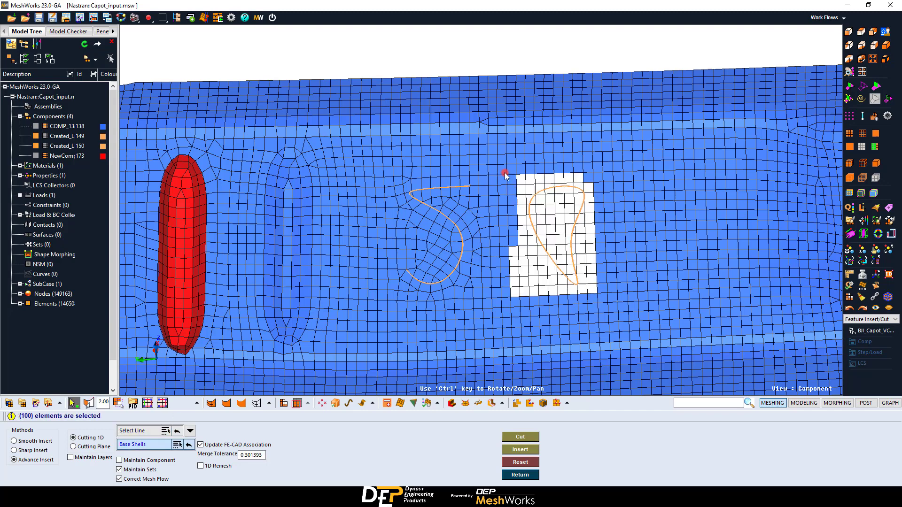
pyautogui.moveTo(505, 175); pyautogui.dragTo(535, 248)
pyautogui.moveTo(578, 175); pyautogui.dragTo(592, 193)
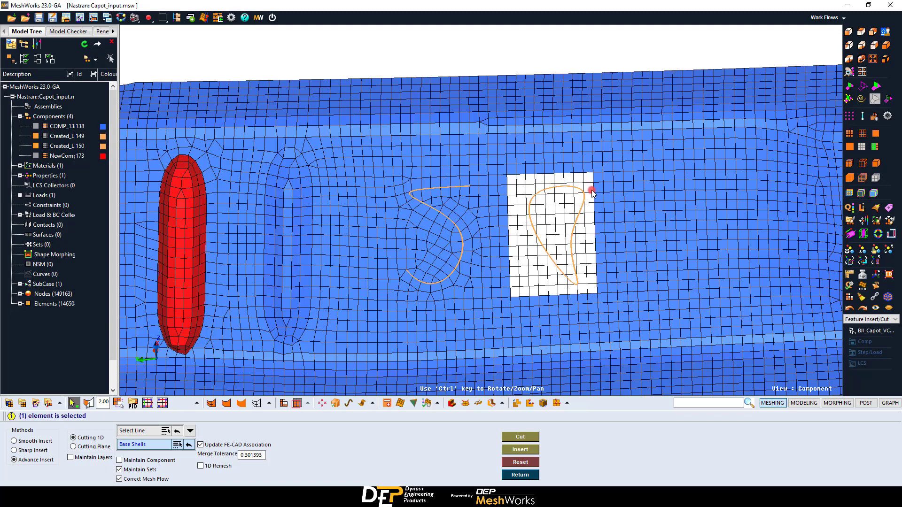
# Cut the base shells along the teardrop line and choose the enclosed teardrop region for removal.
pyautogui.click(521, 437)
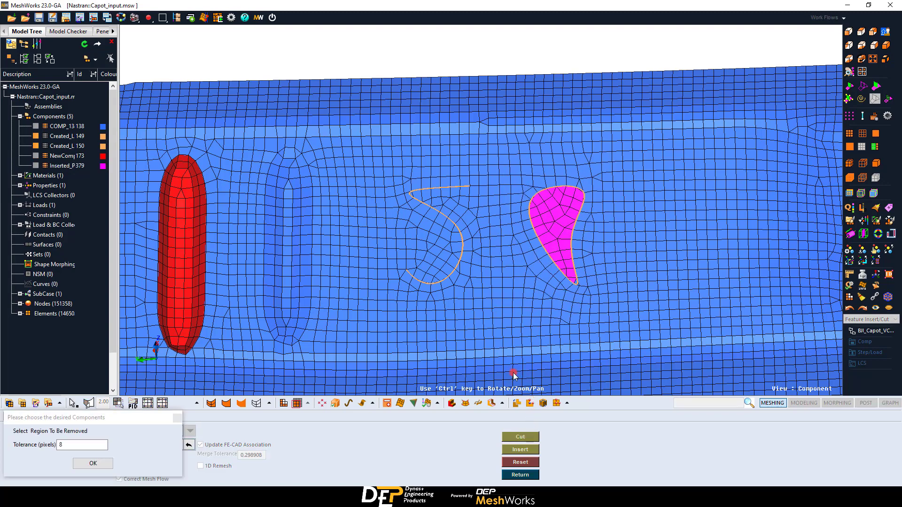
pyautogui.click(563, 225)
pyautogui.click(93, 464)
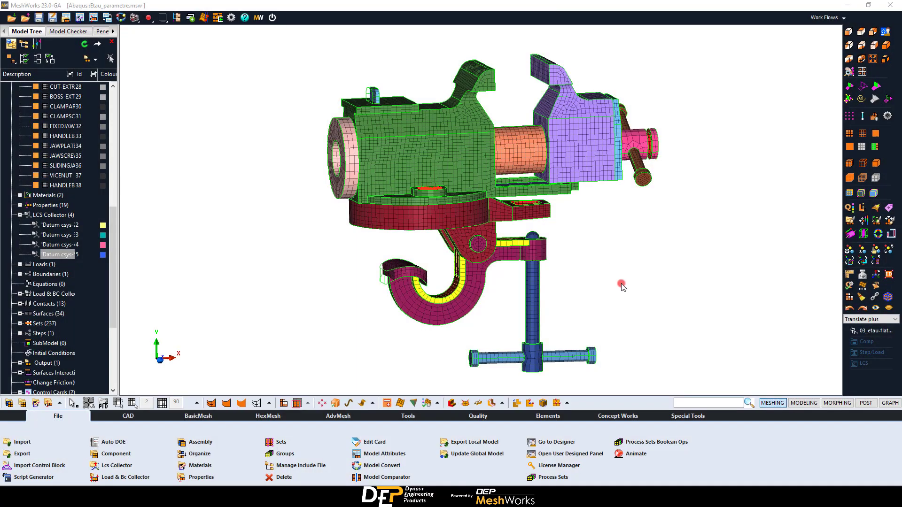
# In the vise model, start the Project tool and display the shaded CAD surfaces over the mesh of the green jaw.
pyautogui.click(422, 418)
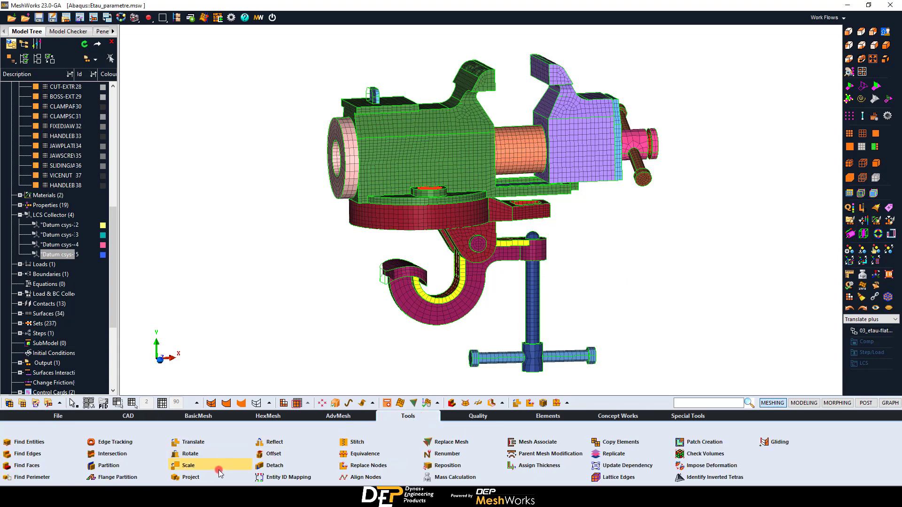
pyautogui.click(202, 478)
pyautogui.moveTo(516, 188)
pyautogui.keyDown('ctrl'); pyautogui.mouseDown()
pyautogui.moveTo(541, 187)
pyautogui.moveTo(525, 176)
pyautogui.mouseUp(); pyautogui.keyUp('ctrl')
pyautogui.keyDown('ctrl'); pyautogui.moveTo(525, 176); pyautogui.dragTo(516, 264, button='right'); pyautogui.keyUp('ctrl')
pyautogui.keyDown('ctrl'); pyautogui.moveTo(493, 194); pyautogui.dragTo(463, 192); pyautogui.keyUp('ctrl')
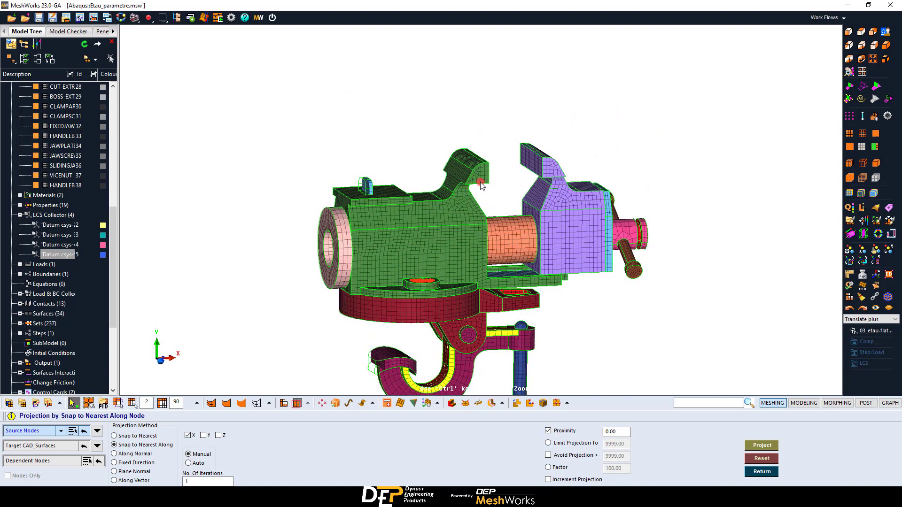
pyautogui.keyDown('ctrl'); pyautogui.moveTo(459, 185); pyautogui.dragTo(523, 199, button='middle'); pyautogui.keyUp('ctrl')
pyautogui.keyDown('ctrl'); pyautogui.moveTo(523, 200); pyautogui.dragTo(550, 242, button='right'); pyautogui.keyUp('ctrl')
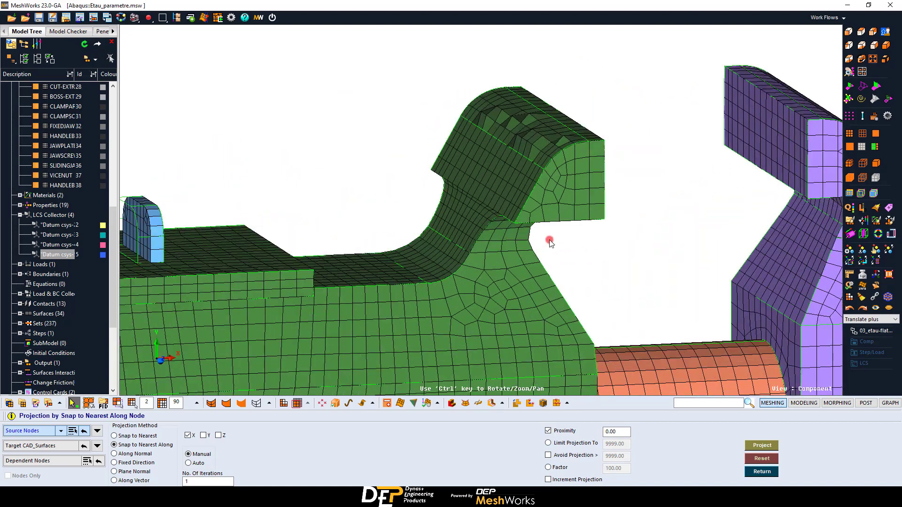
pyautogui.click(851, 86)
pyautogui.keyDown('ctrl'); pyautogui.moveTo(618, 175); pyautogui.dragTo(585, 174); pyautogui.keyUp('ctrl')
pyautogui.keyDown('ctrl'); pyautogui.moveTo(586, 174); pyautogui.dragTo(580, 157, button='middle'); pyautogui.keyUp('ctrl')
pyautogui.scroll(-3, 580, 159)
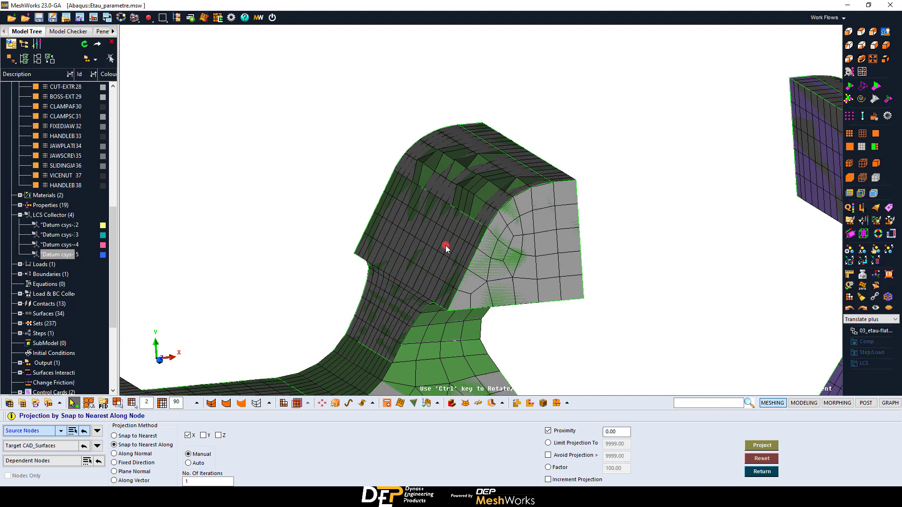
# Select all nodes on the uneven rounded top face of the green jaw as source nodes, using face-based selection.
pyautogui.click(199, 404)
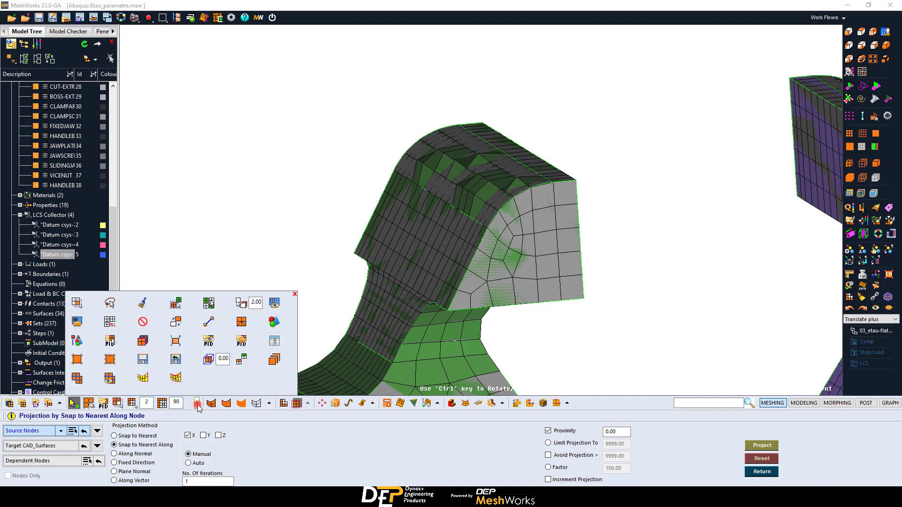
pyautogui.click(245, 301)
pyautogui.keyDown('ctrl'); pyautogui.moveTo(373, 213); pyautogui.dragTo(494, 204); pyautogui.keyUp('ctrl')
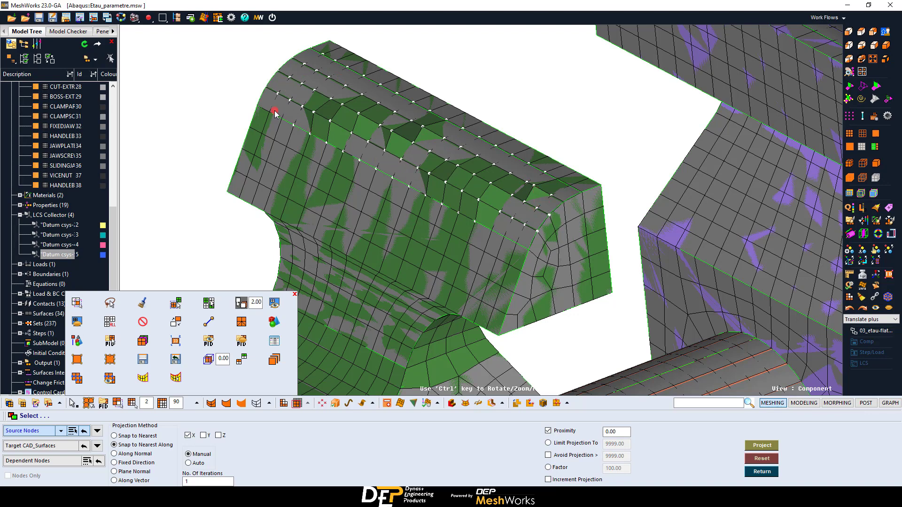
# Project the selected jaw nodes onto the rounded CAD surface with the Snap to Nearest method.
pyautogui.click(54, 446)
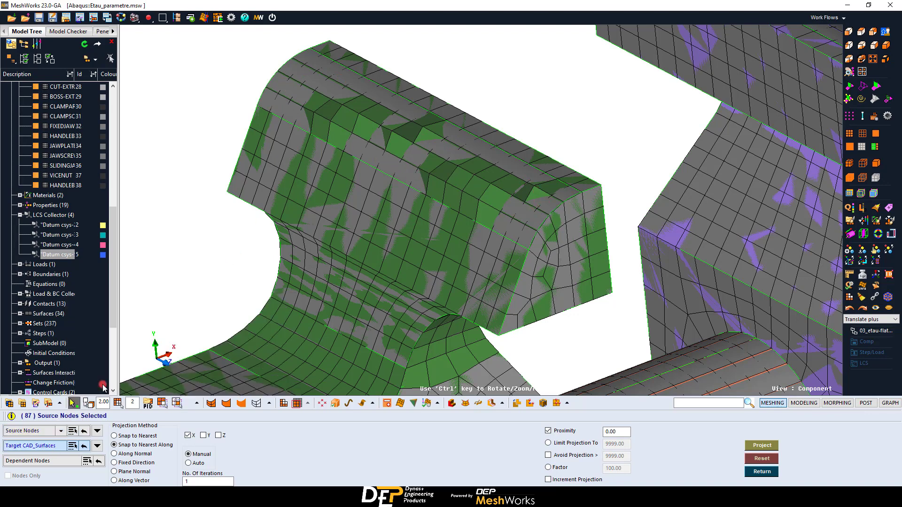
pyautogui.click(411, 169)
pyautogui.click(140, 436)
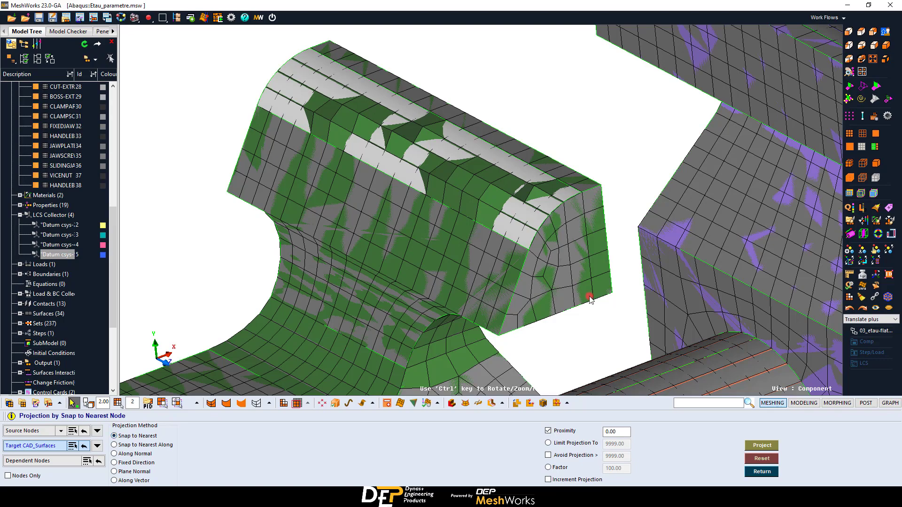
pyautogui.keyDown('ctrl'); pyautogui.moveTo(590, 297); pyautogui.dragTo(535, 291); pyautogui.keyUp('ctrl')
pyautogui.click(763, 446)
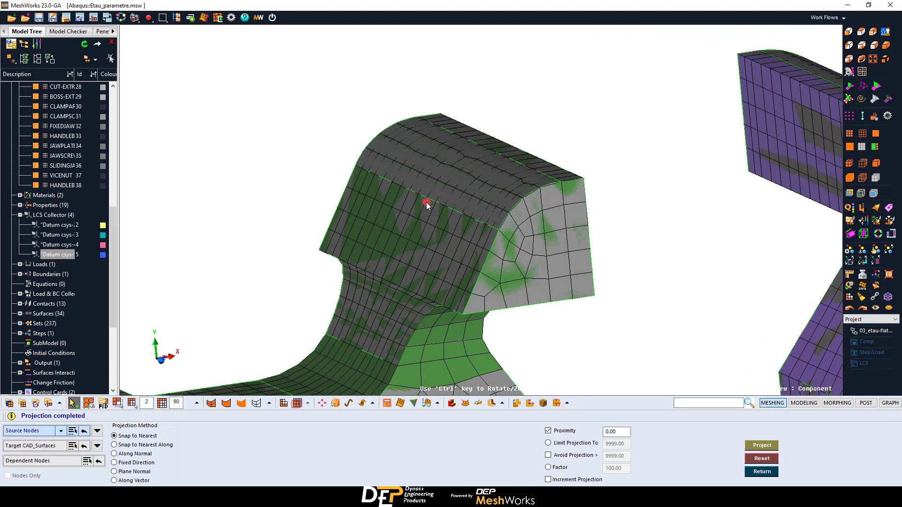
# Examine the smoothed jaw face and compare the hook's end pad mesh with its shaded CAD surfaces.
pyautogui.keyDown('ctrl'); pyautogui.moveTo(427, 202); pyautogui.dragTo(883, 93); pyautogui.keyUp('ctrl')
pyautogui.moveTo(521, 231)
pyautogui.keyDown('ctrl'); pyautogui.mouseDown()
pyautogui.moveTo(541, 236)
pyautogui.moveTo(522, 221)
pyautogui.mouseUp(); pyautogui.keyUp('ctrl')
pyautogui.click(852, 87)
pyautogui.scroll(-4, 585, 345)
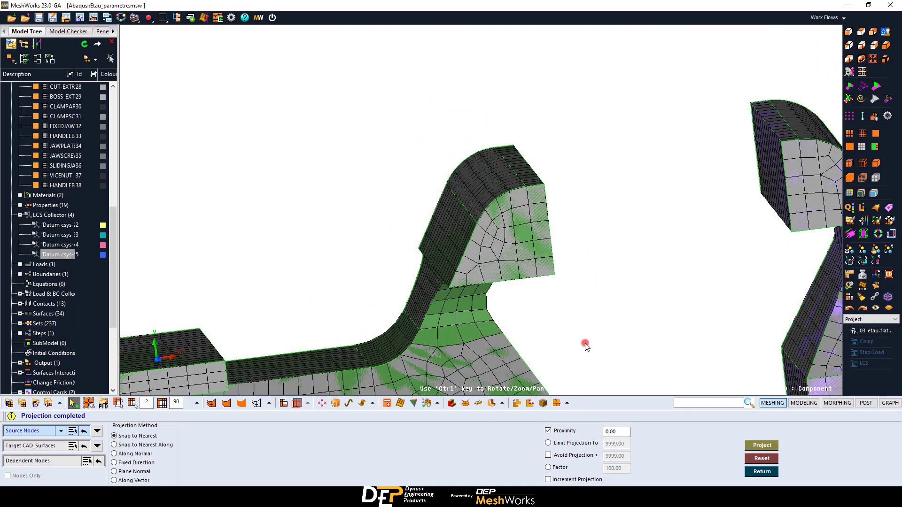
pyautogui.keyDown('ctrl'); pyautogui.moveTo(467, 331); pyautogui.dragTo(504, 260, button='middle'); pyautogui.keyUp('ctrl')
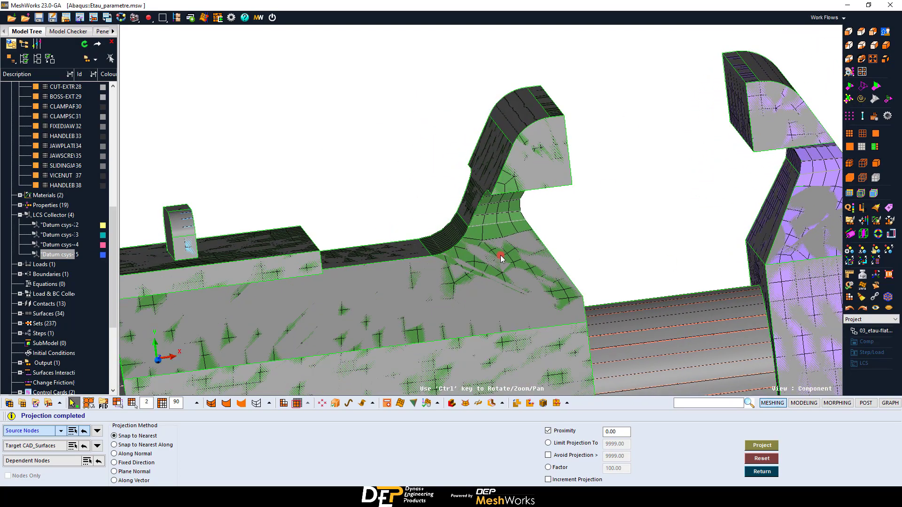
pyautogui.scroll(-4, 504, 260)
pyautogui.keyDown('ctrl'); pyautogui.moveTo(516, 317); pyautogui.dragTo(462, 113, button='middle'); pyautogui.keyUp('ctrl')
pyautogui.scroll(2, 490, 203)
pyautogui.scroll(5, 490, 203)
pyautogui.keyDown('ctrl'); pyautogui.moveTo(422, 237); pyautogui.dragTo(596, 223, button='middle'); pyautogui.keyUp('ctrl')
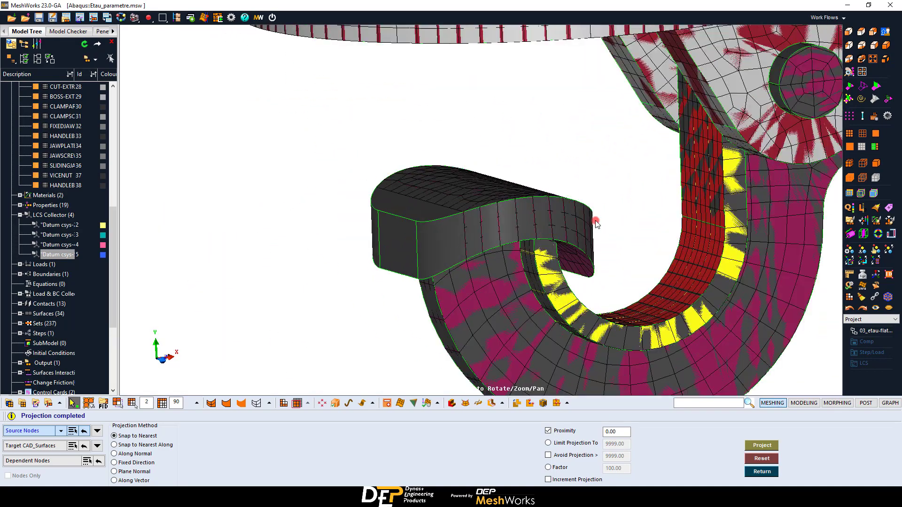
# Hide the CAD surface shading and pick the central block of nodes on the hook pad's flat end face as source nodes.
pyautogui.click(865, 116)
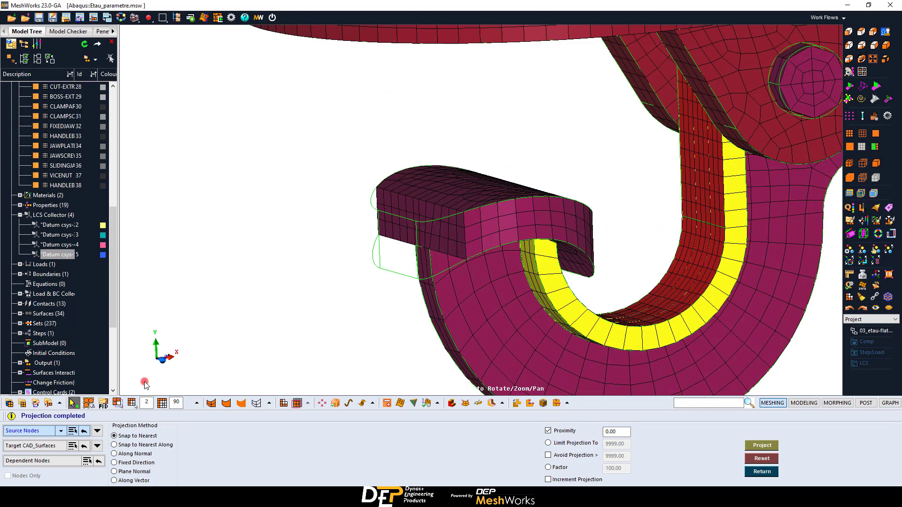
pyautogui.keyDown('ctrl'); pyautogui.moveTo(451, 237); pyautogui.dragTo(523, 231); pyautogui.keyUp('ctrl')
pyautogui.scroll(3, 413, 243)
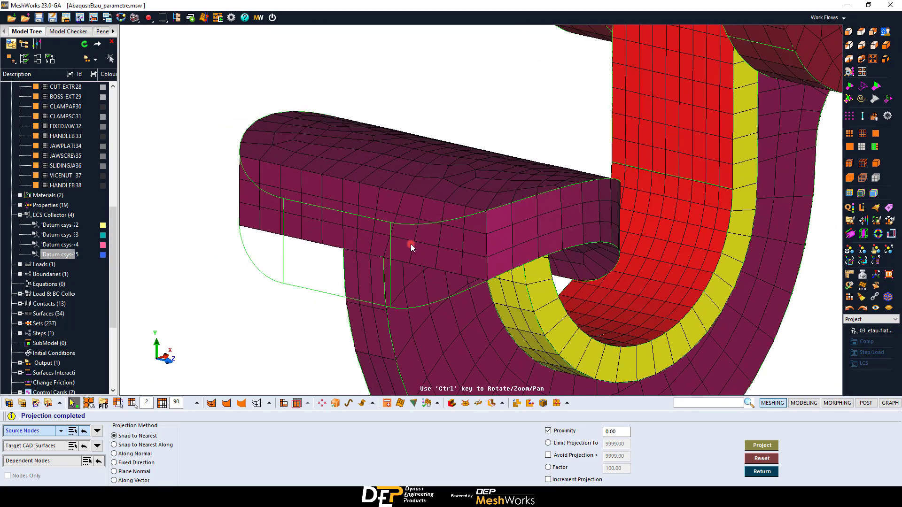
pyautogui.click(390, 249)
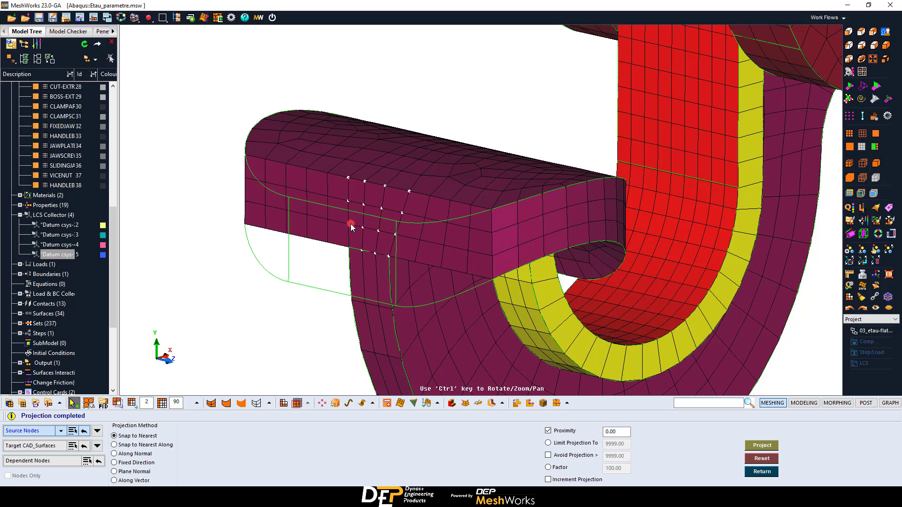
# Target the flat rectangular CAD surface at the hook pad's end and set the projection to Snap to Nearest Along X.
pyautogui.click(37, 450)
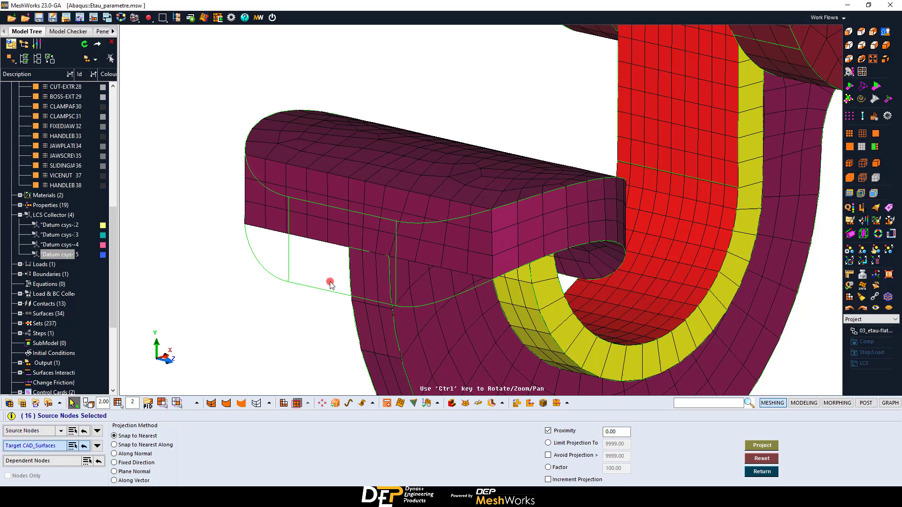
pyautogui.click(343, 256)
pyautogui.click(135, 446)
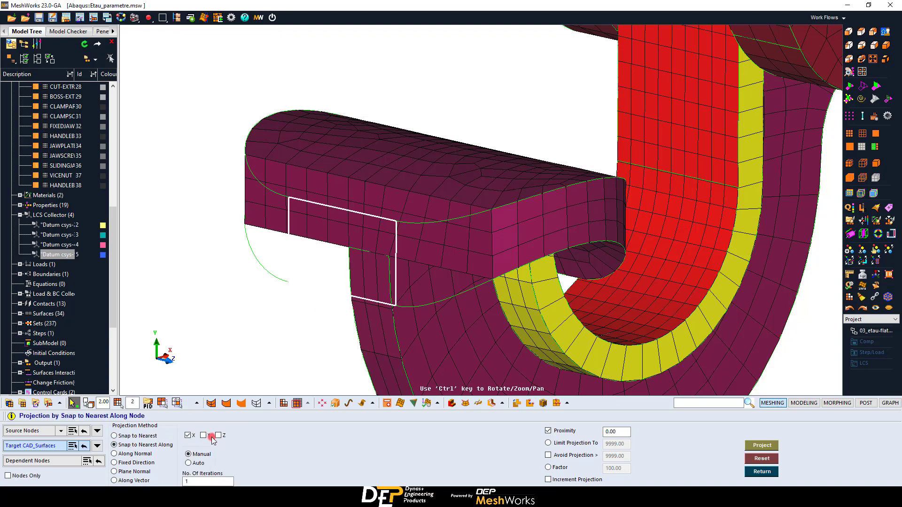
# Add the whole end face of the hook pad as dependent nodes and run the projection.
pyautogui.click(46, 457)
pyautogui.click(108, 405)
pyautogui.click(349, 225)
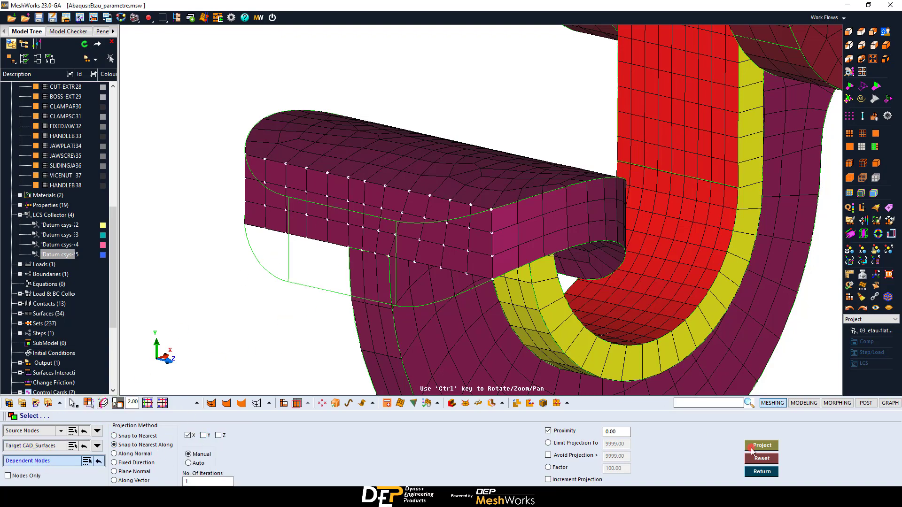
pyautogui.click(761, 446)
pyautogui.keyDown('ctrl'); pyautogui.moveTo(527, 241); pyautogui.dragTo(420, 235); pyautogui.keyUp('ctrl')
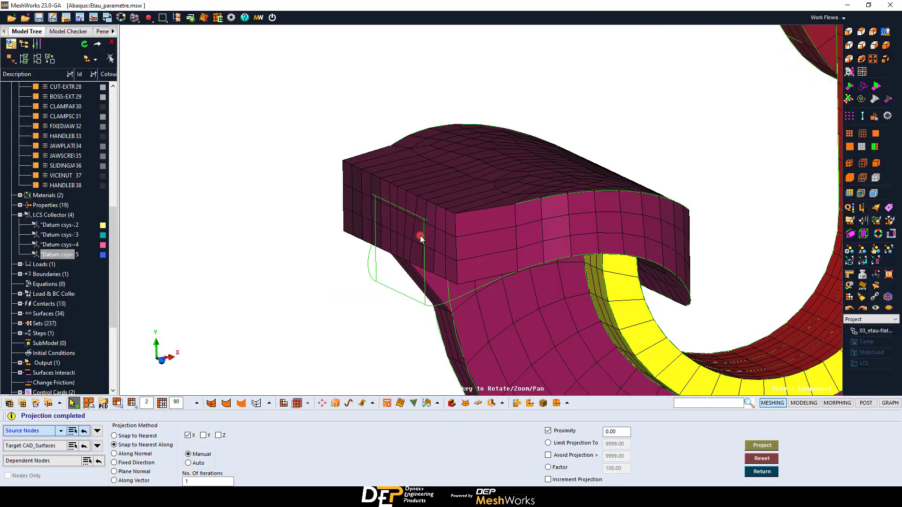